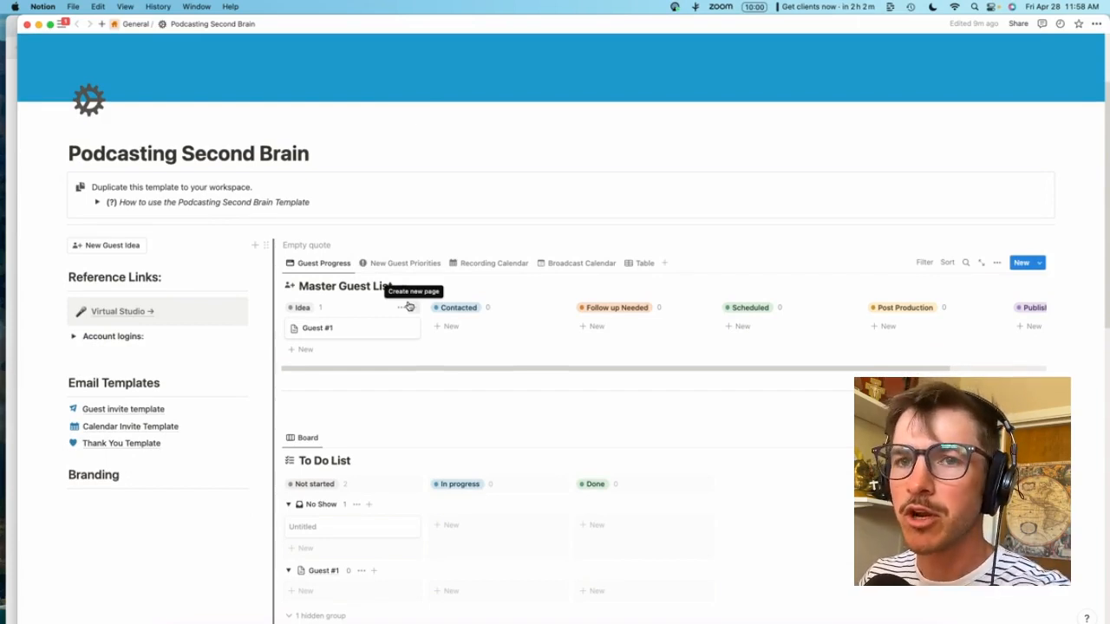
Rename the Podcasting Second Brain page as Notioneers
triple_click(318, 153)
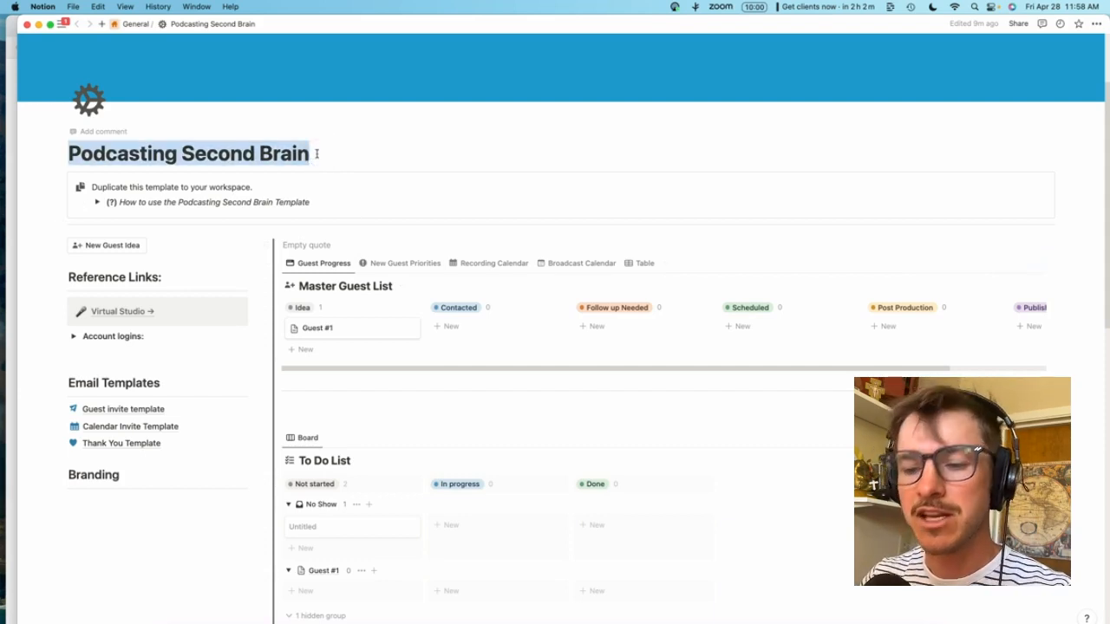
text(Notioneers)
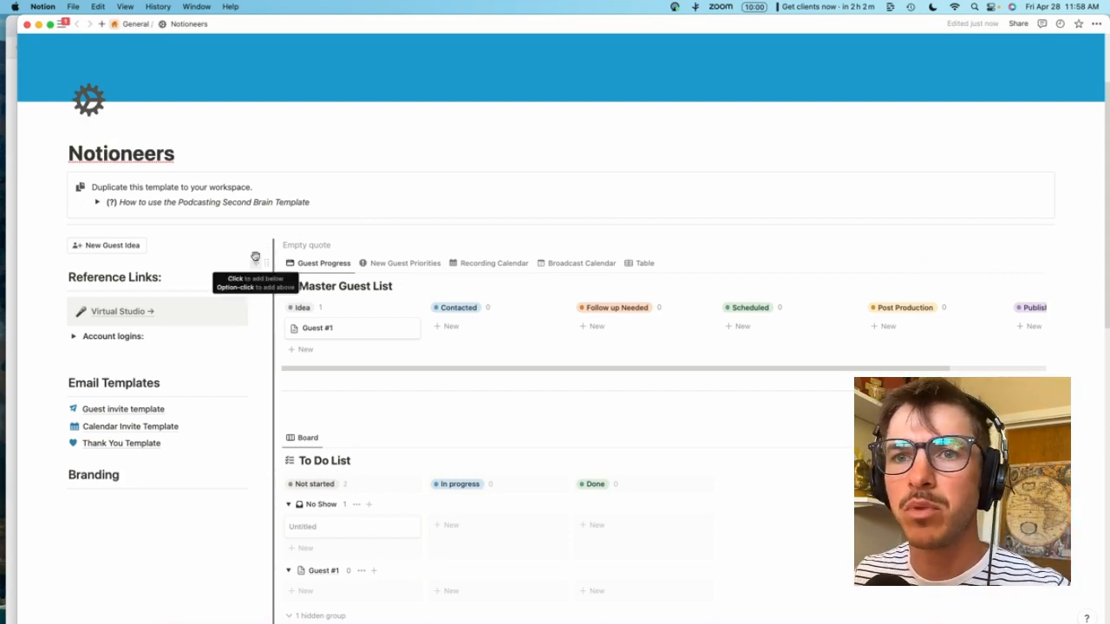
Create a new guest idea in the Master Guest List, enter the guest's full name and move the card to Contacted
click(129, 252)
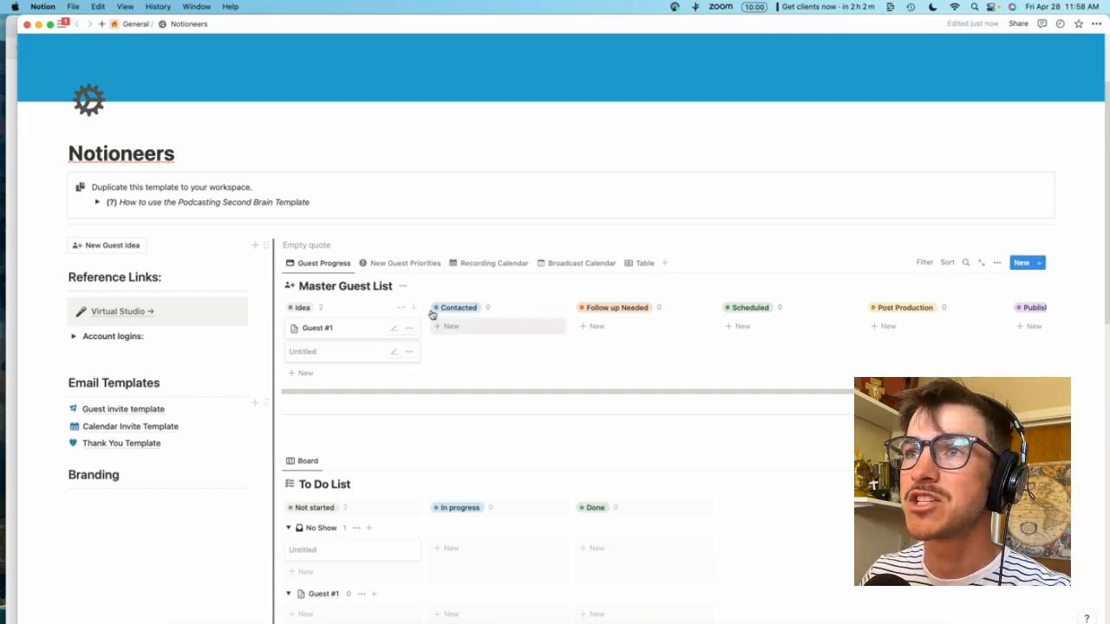
click(322, 352)
text(Red Gregro)
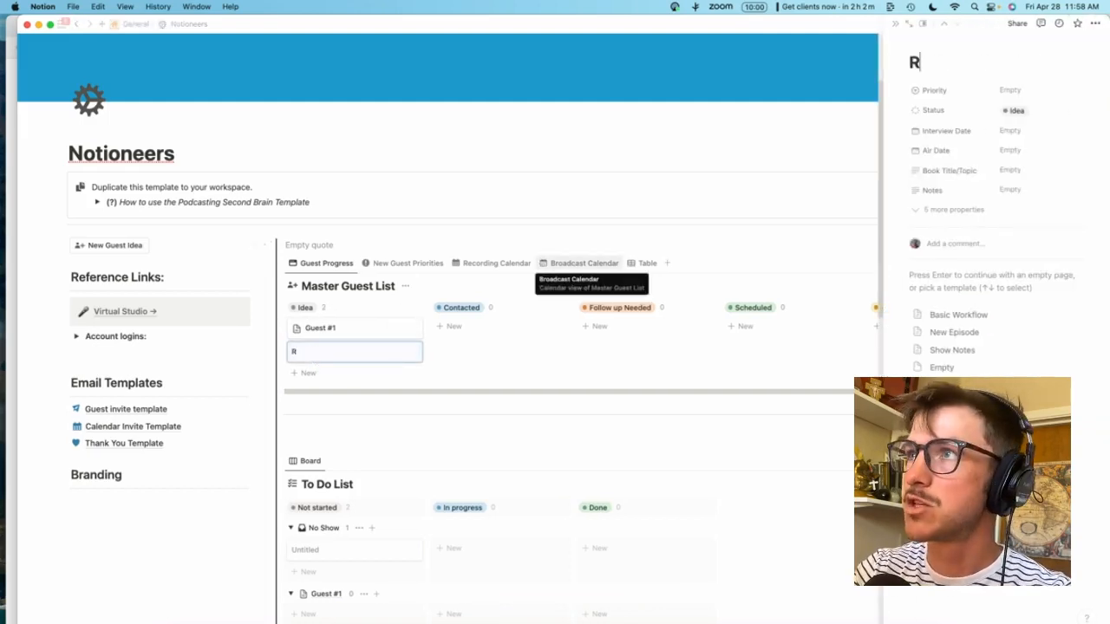
key(BackSpace)
key(BackSpace)
text(ory)
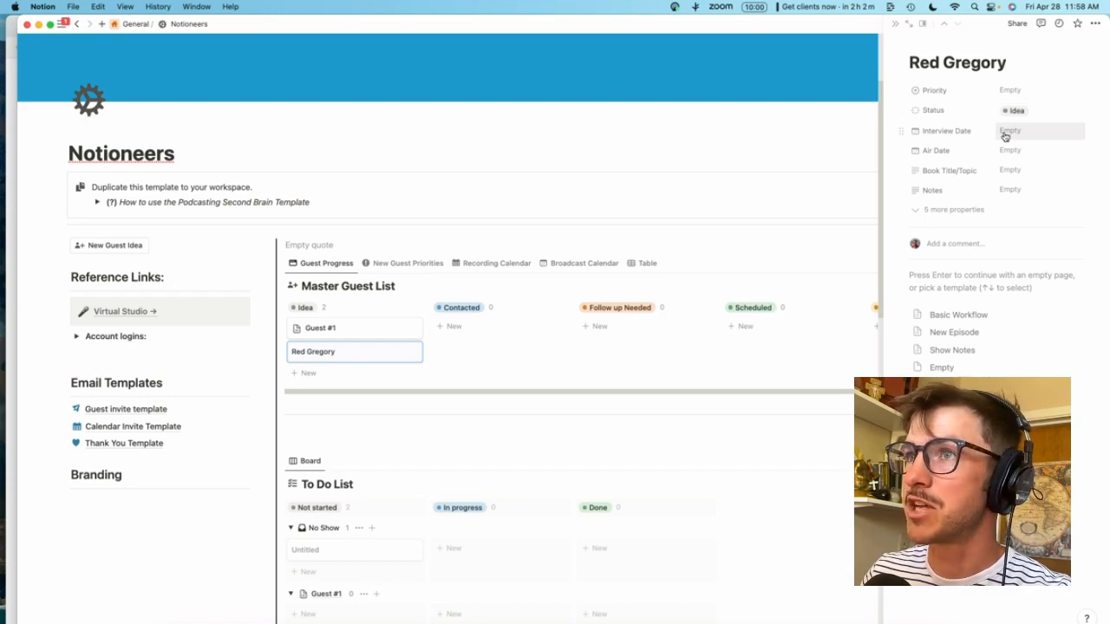
drag(318, 351, 475, 347)
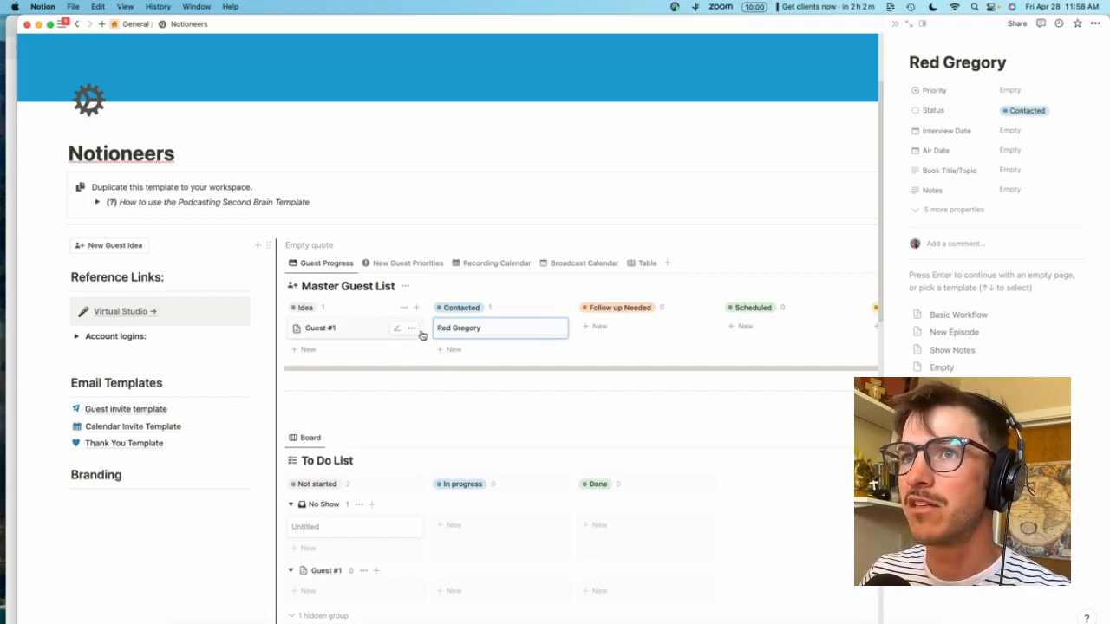
In the New Guest Priorities view, add a High-priority guest with a full name and an unnamed Medium-priority entry
click(399, 263)
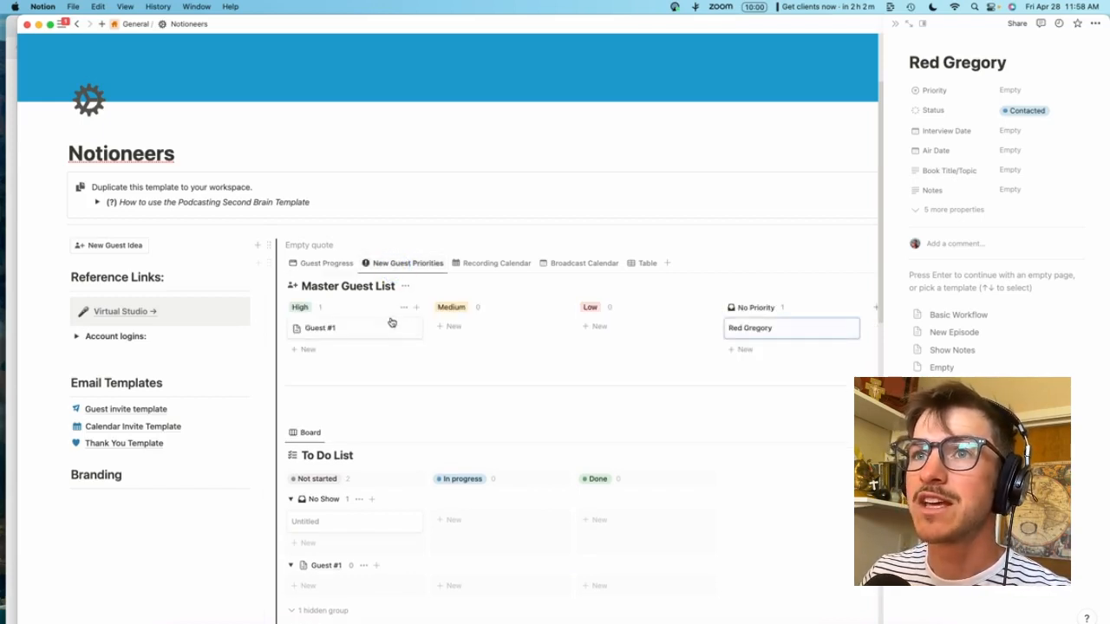
click(352, 348)
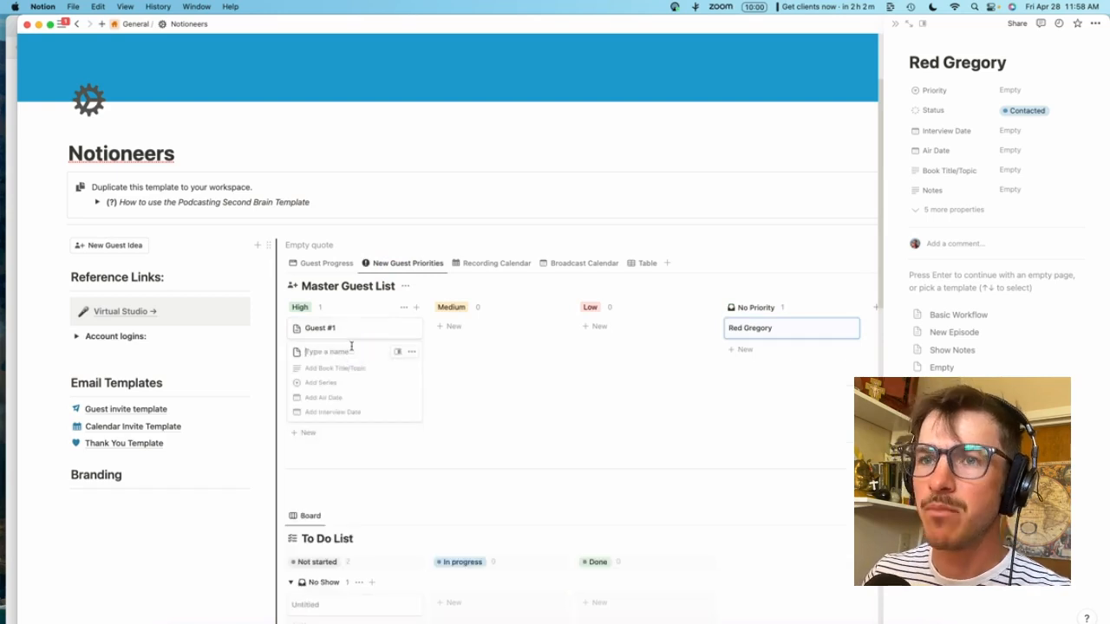
text(Thomas Frank)
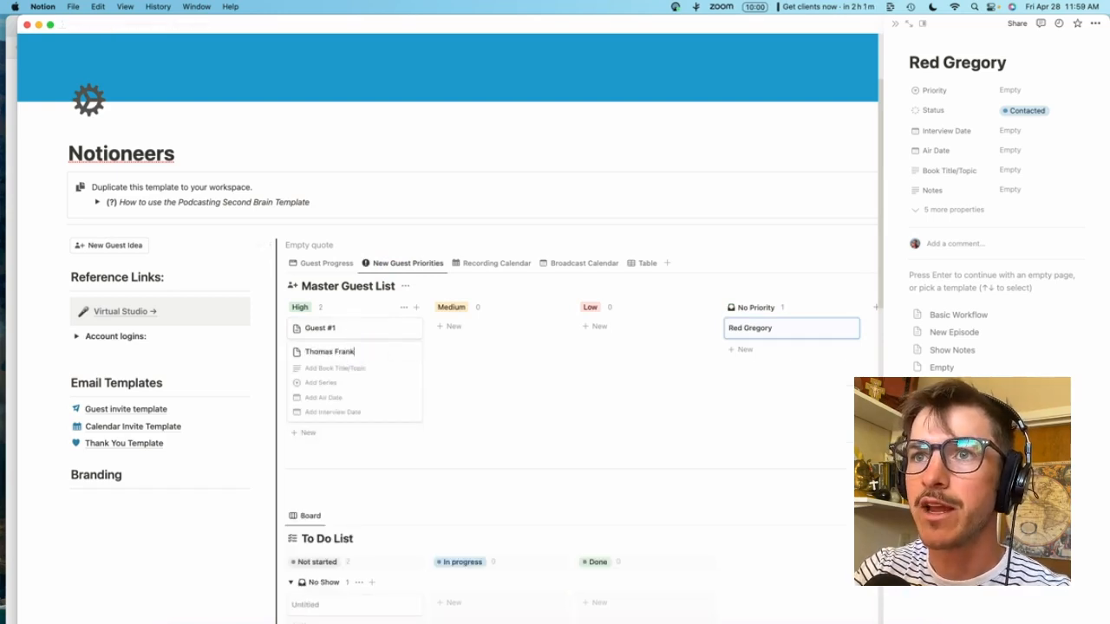
click(454, 326)
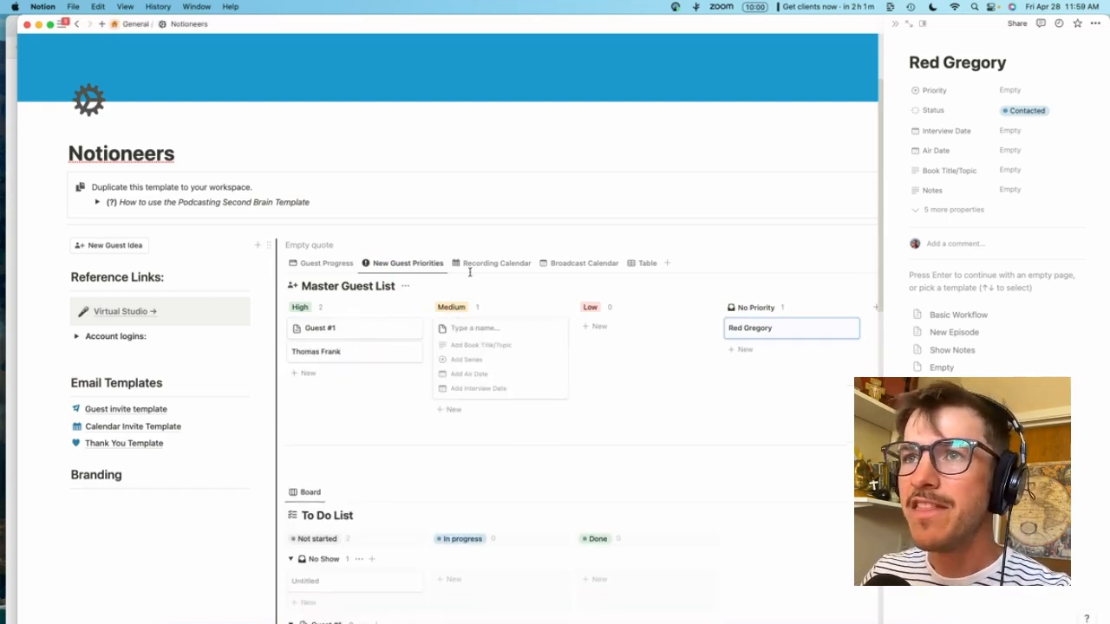
Add an untitled entry dated April 12, 2023 in the Recording Calendar view, with the guest side preview closed
click(474, 264)
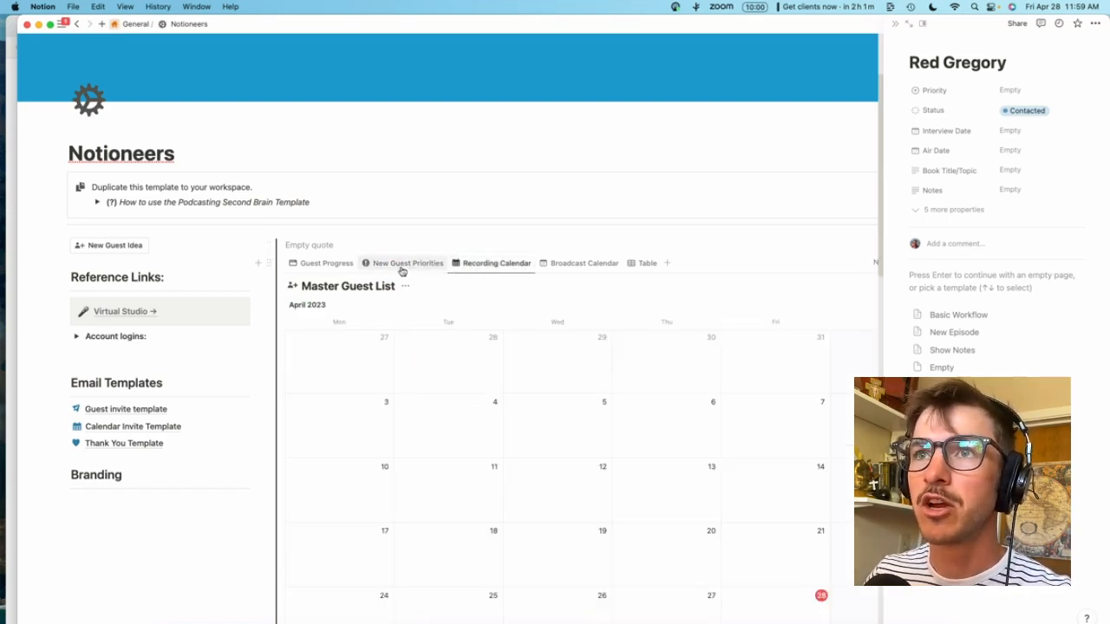
key(Escape)
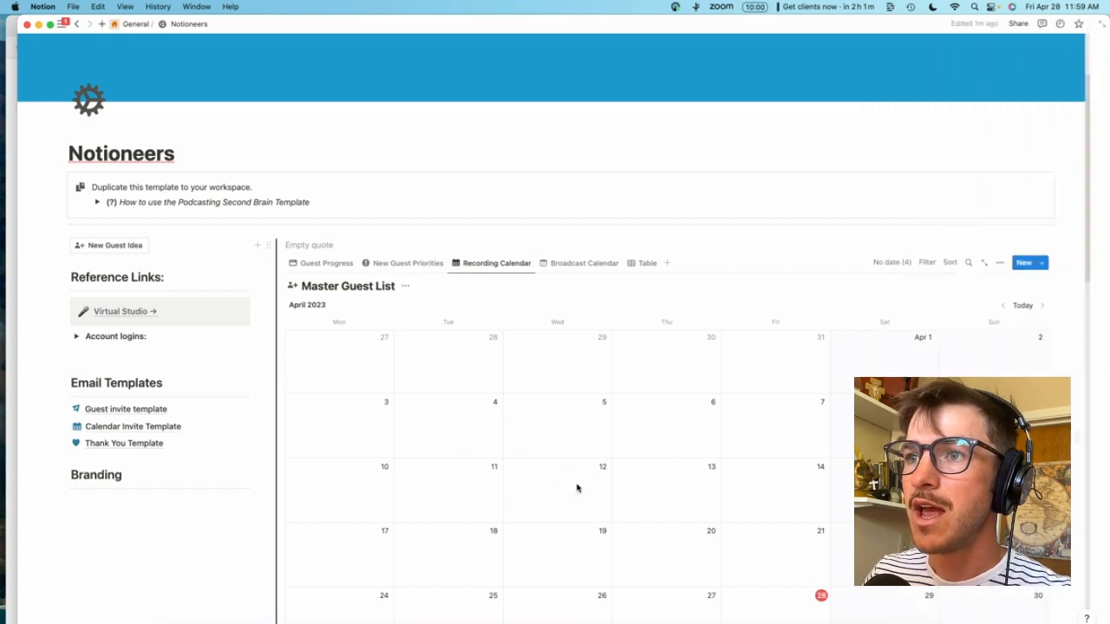
click(510, 467)
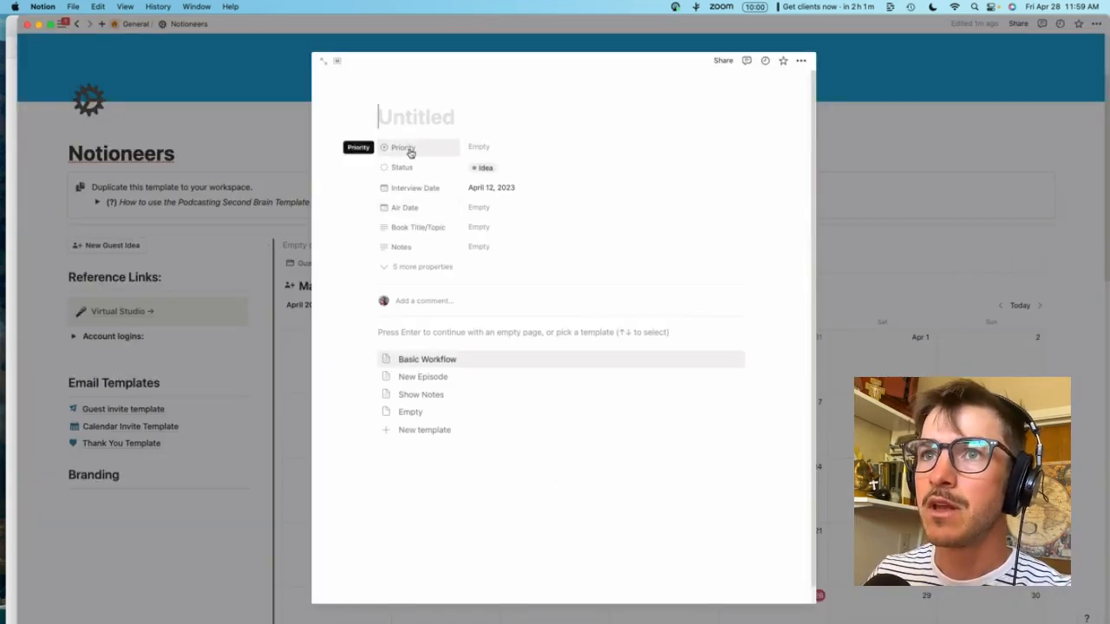
click(296, 322)
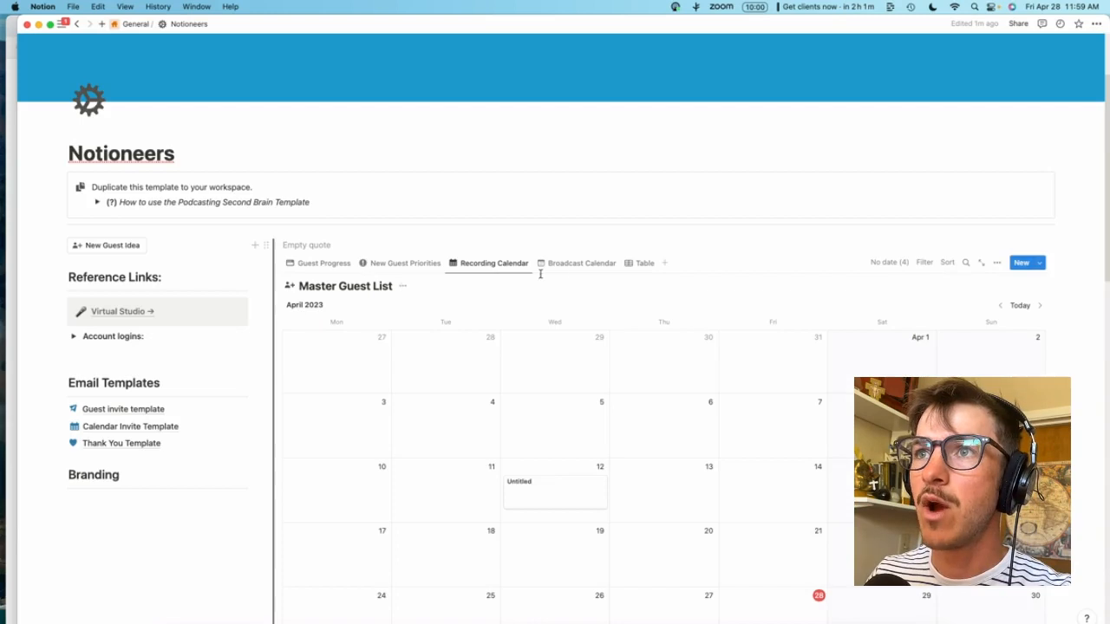
View the Broadcast Calendar, and open Guest #1 from the Guest Progress view as a full page
click(583, 265)
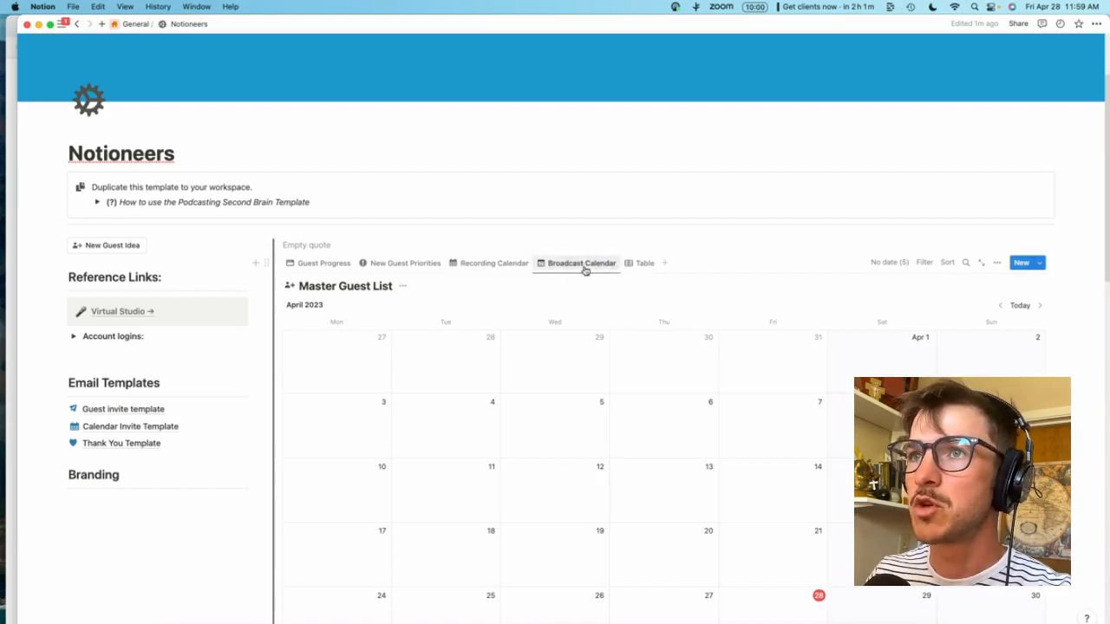
click(322, 266)
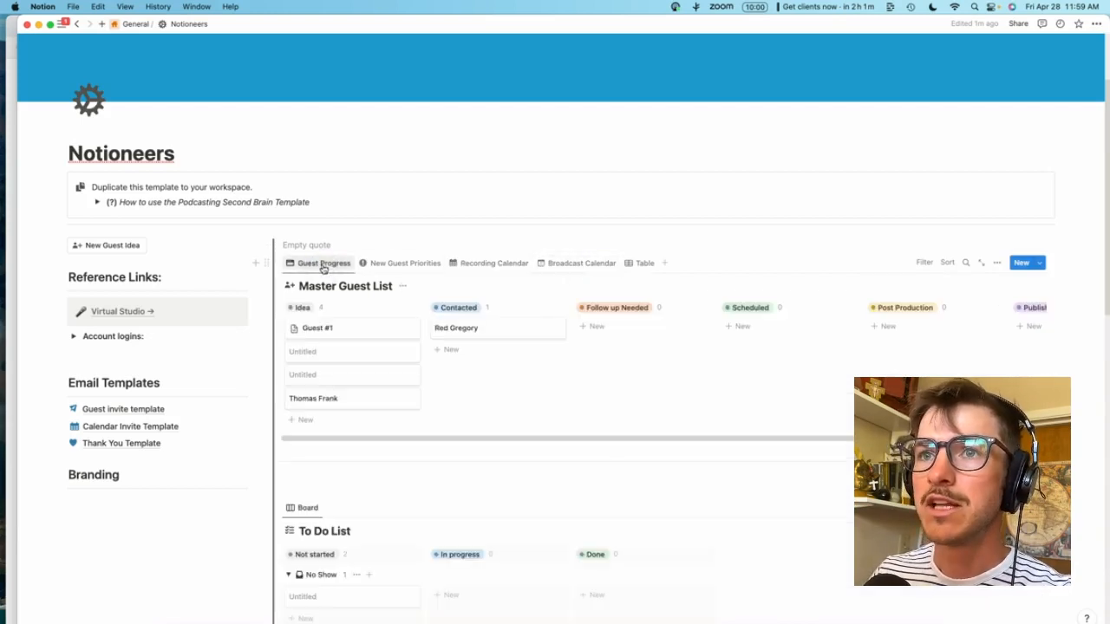
click(317, 333)
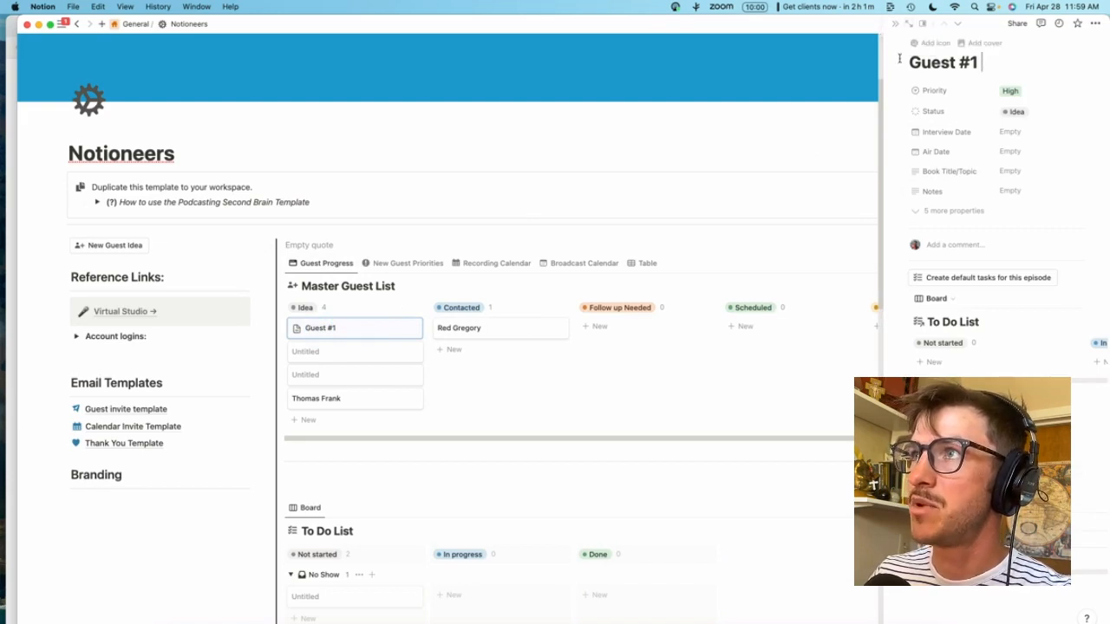
click(908, 29)
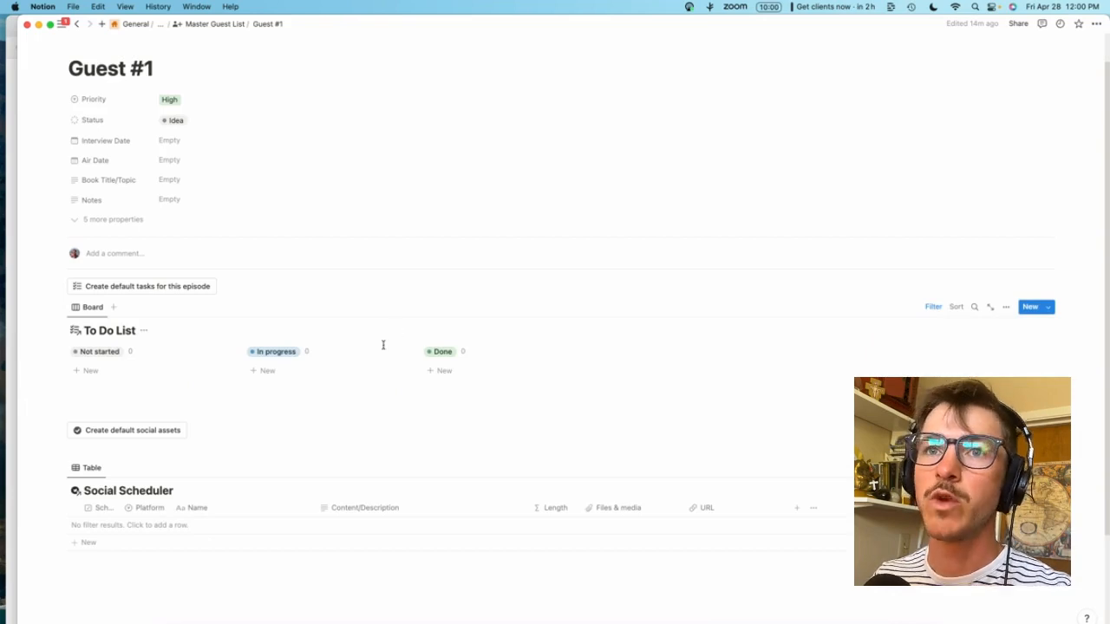
Examine the Guest #1 page's sections and the property visibility settings of its To Do List board
scroll(193, 379, down, 2)
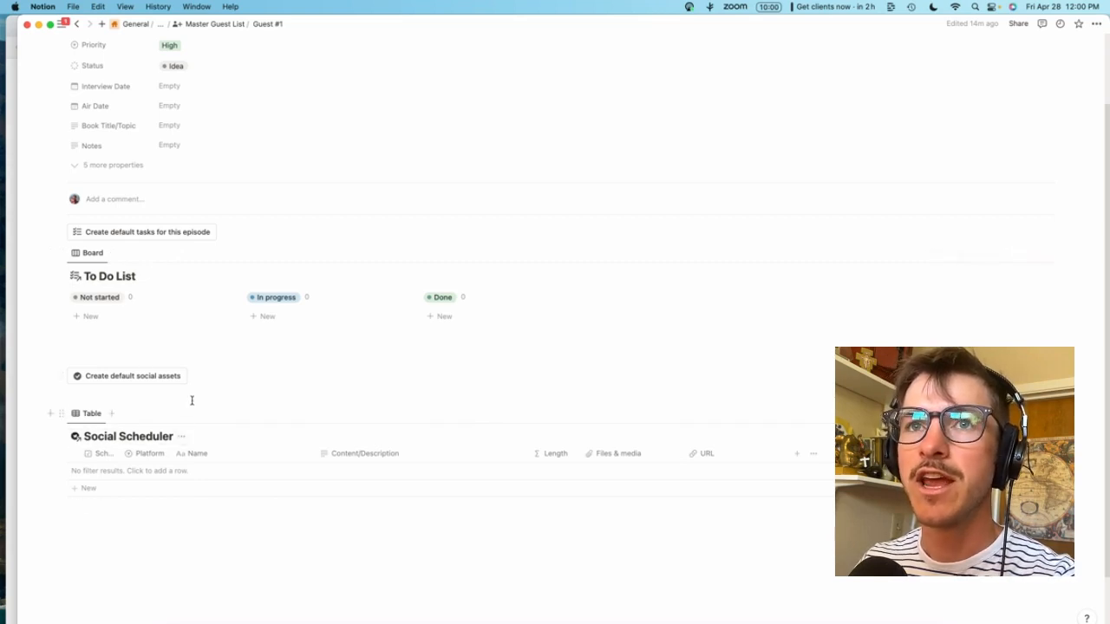
scroll(191, 399, up, 3)
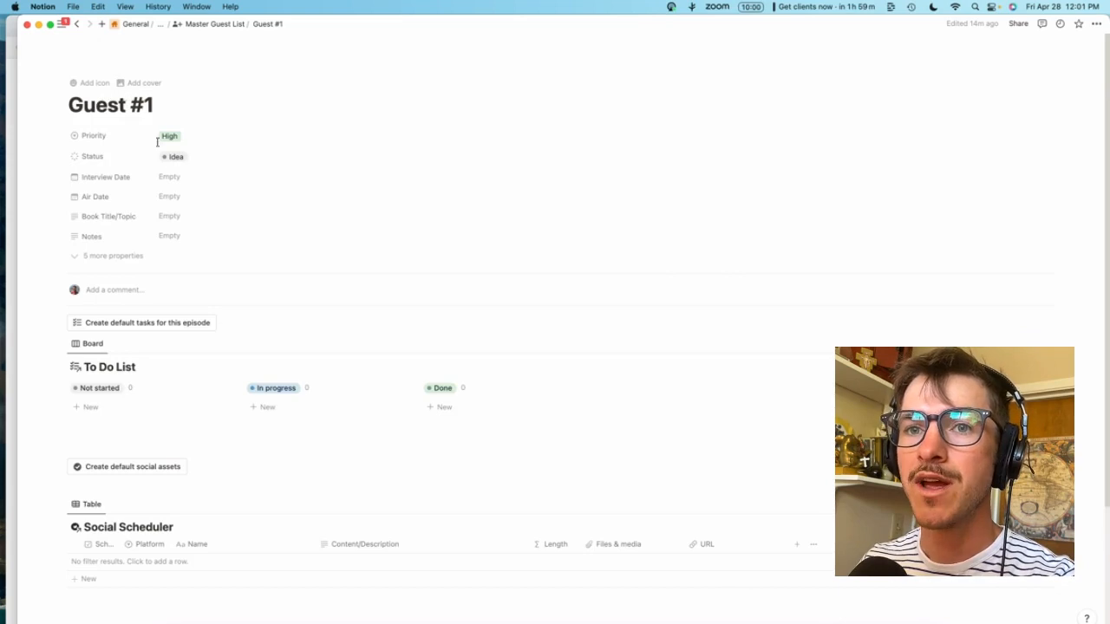
scroll(156, 143, down, 3)
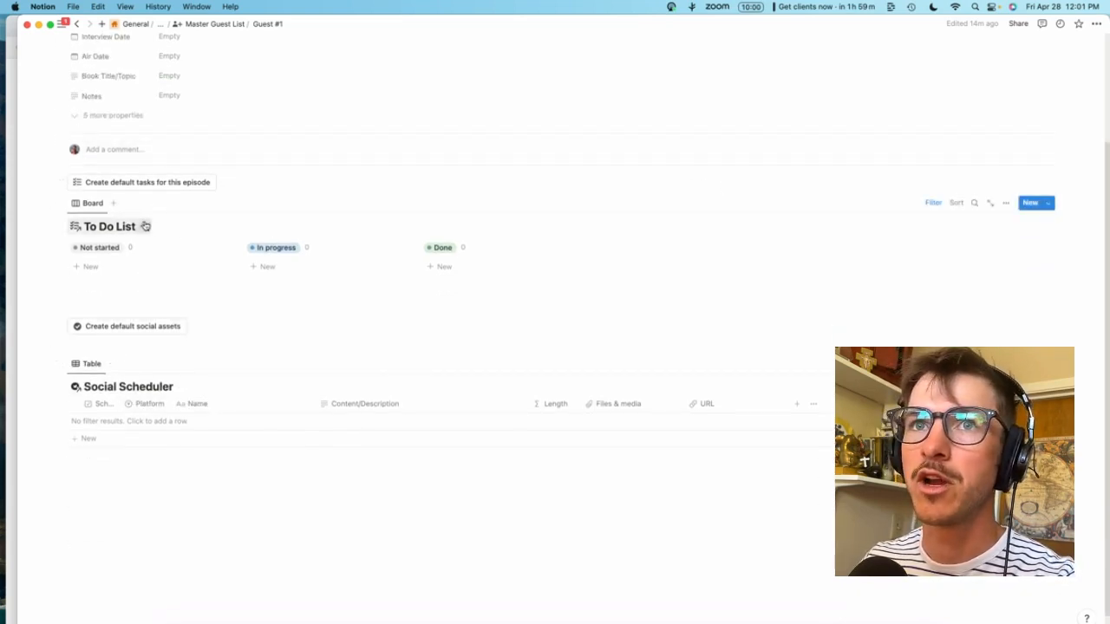
click(1006, 203)
click(954, 302)
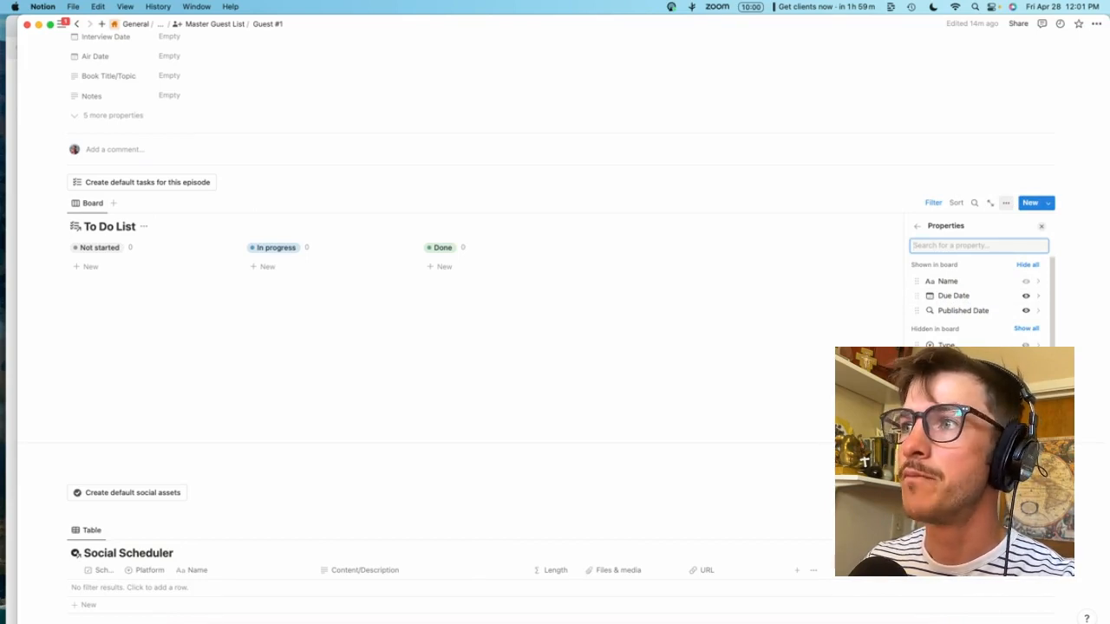
Add a Not started task named "Invite the guest" to Guest #1's To Do List and show the board's filter
click(90, 266)
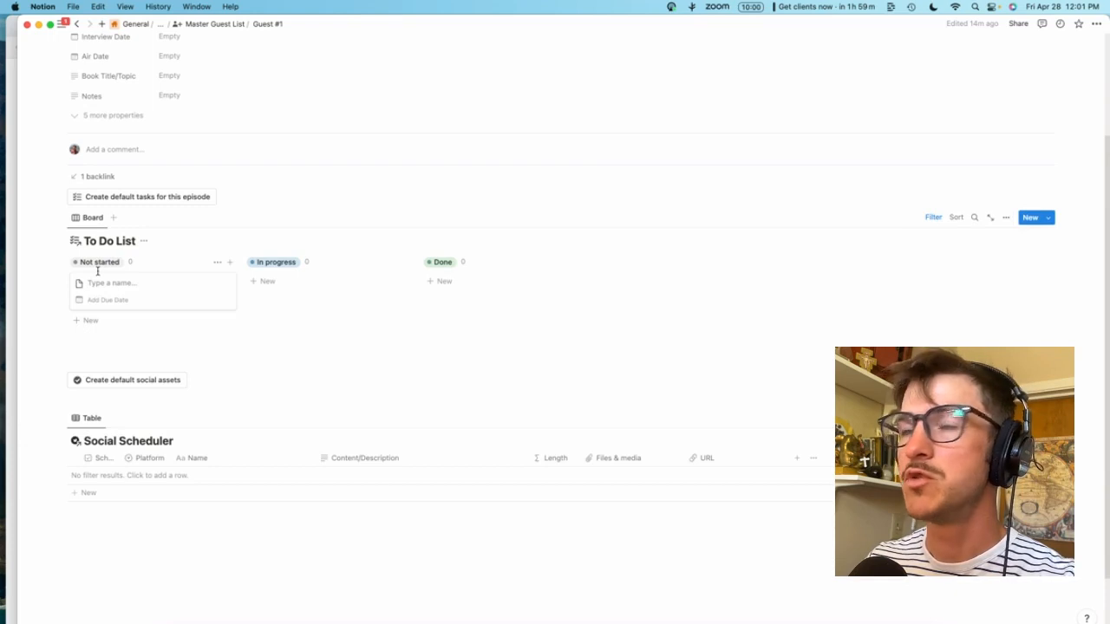
click(932, 222)
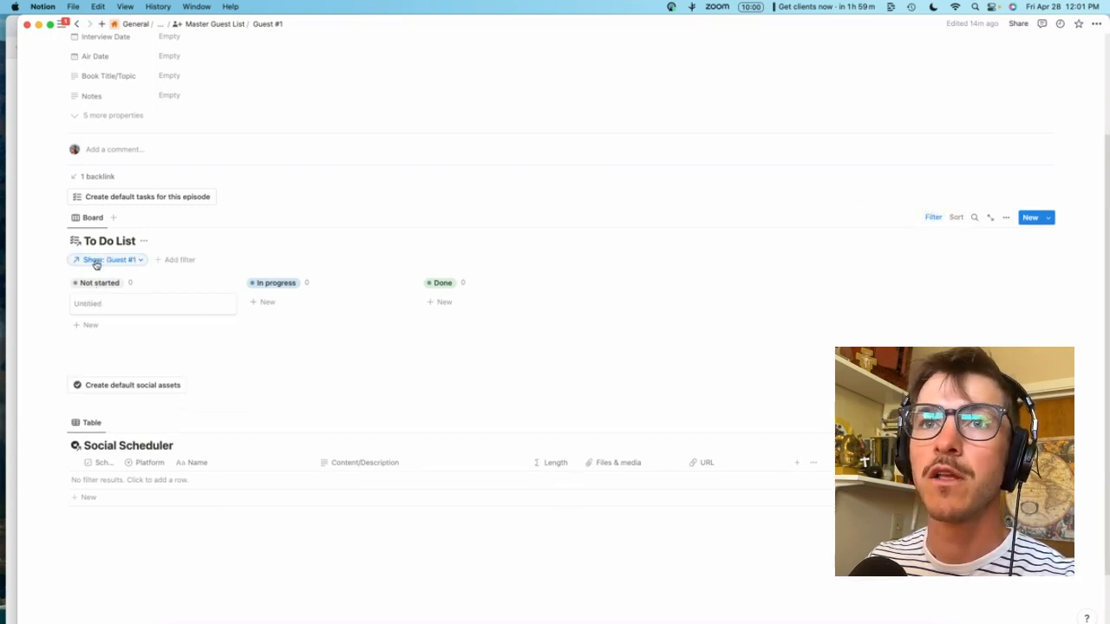
scroll(96, 265, up, 3)
scroll(148, 257, down, 3)
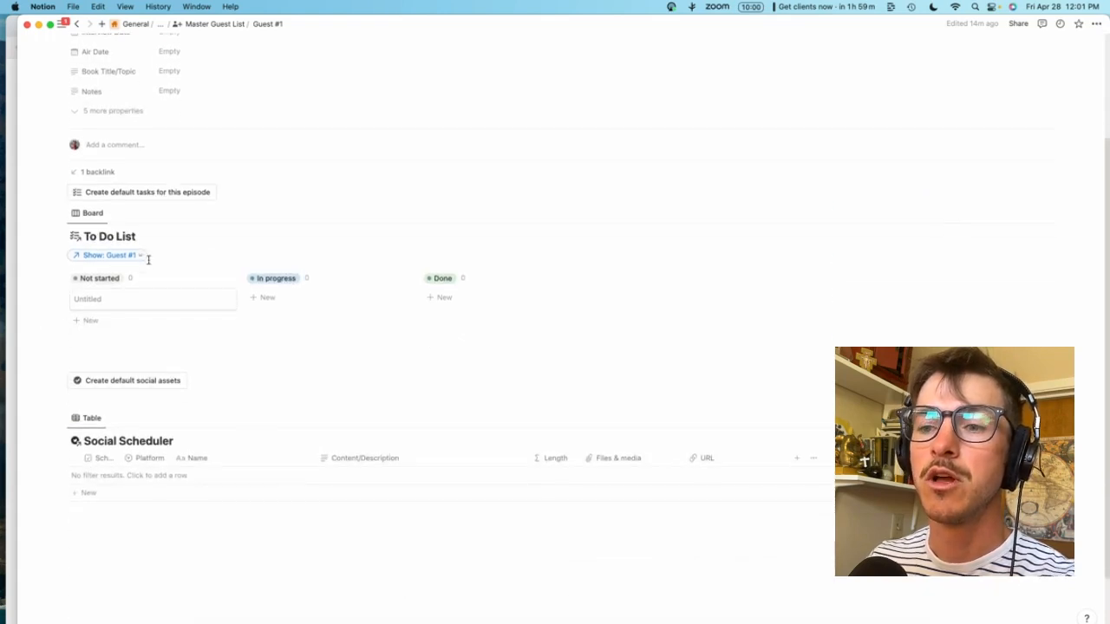
click(119, 298)
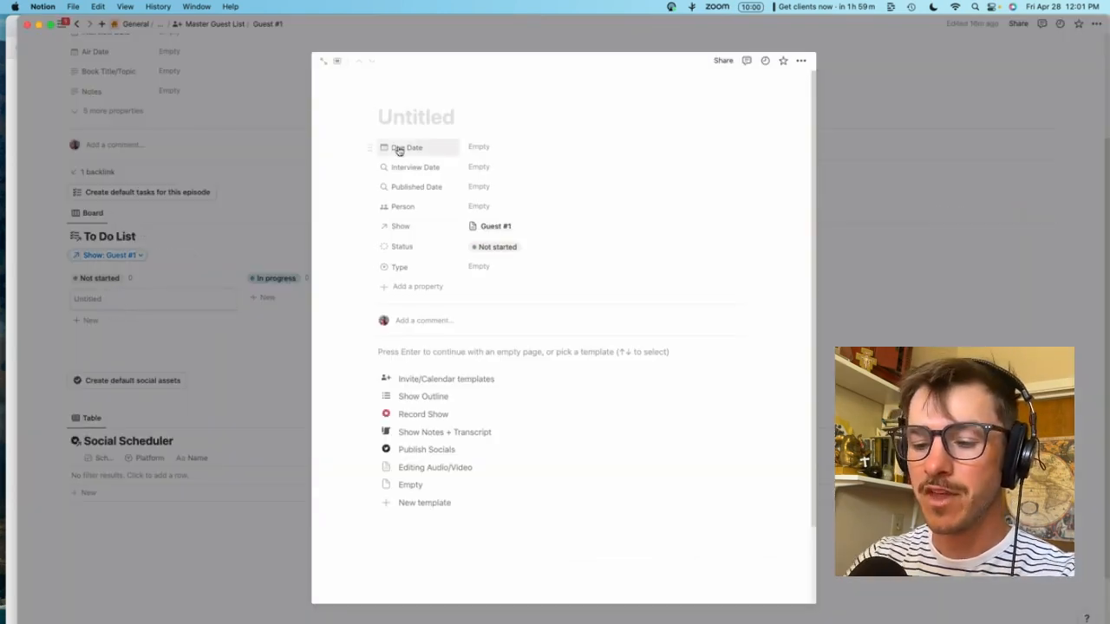
text(Invite the guest)
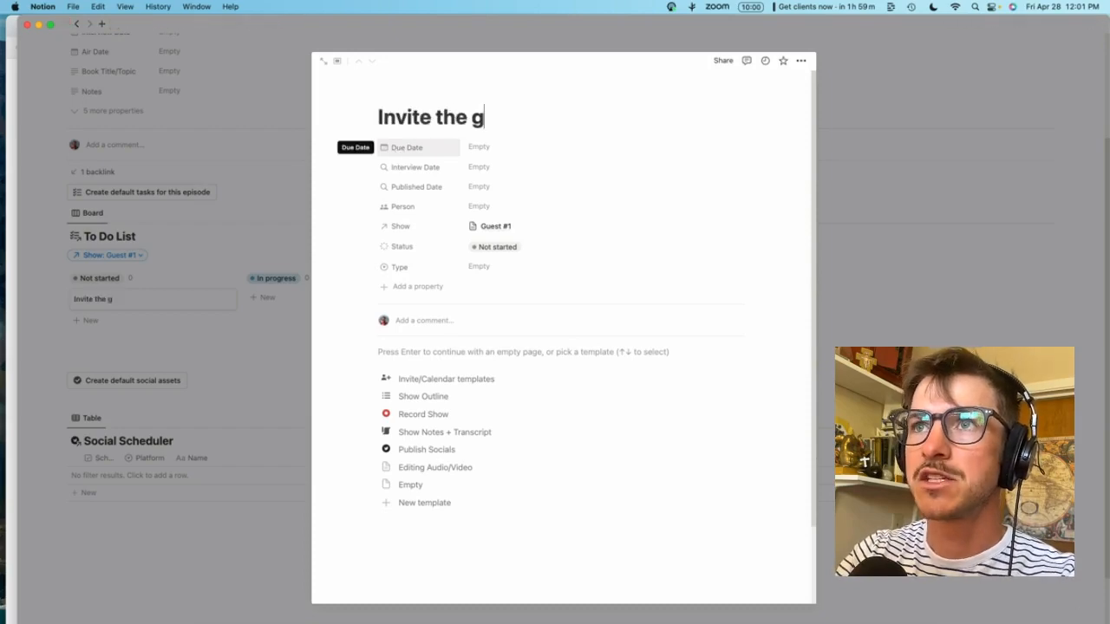
Return to the Notioneers page and check the Guest #1 group in its To Do List by collapsing and expanding it
key(super+w)
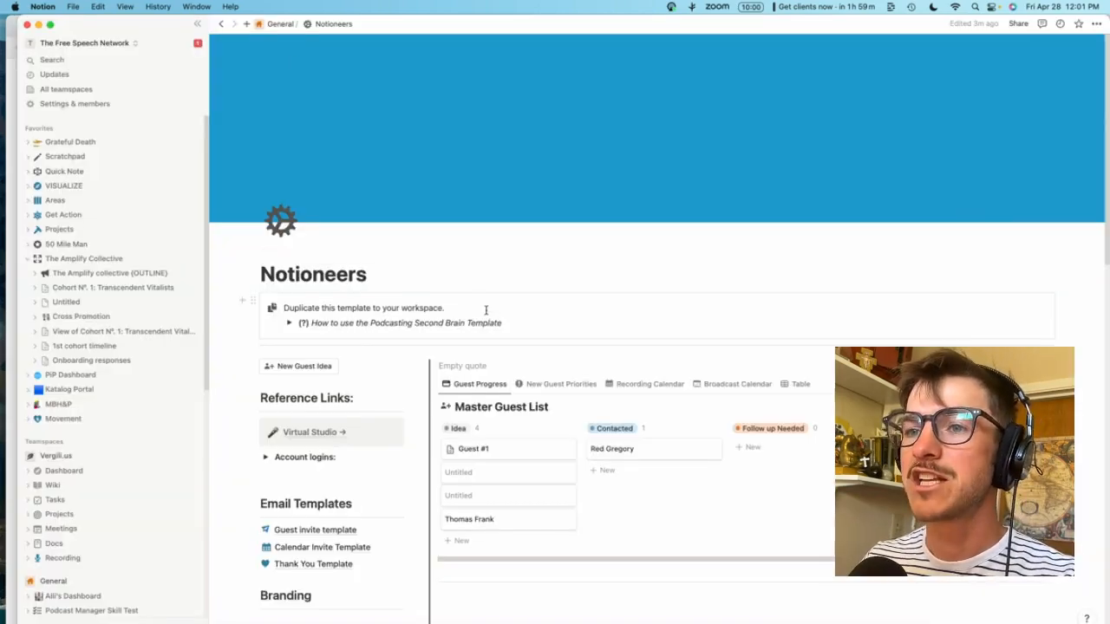
scroll(485, 309, down, 5)
scroll(486, 309, down, 1)
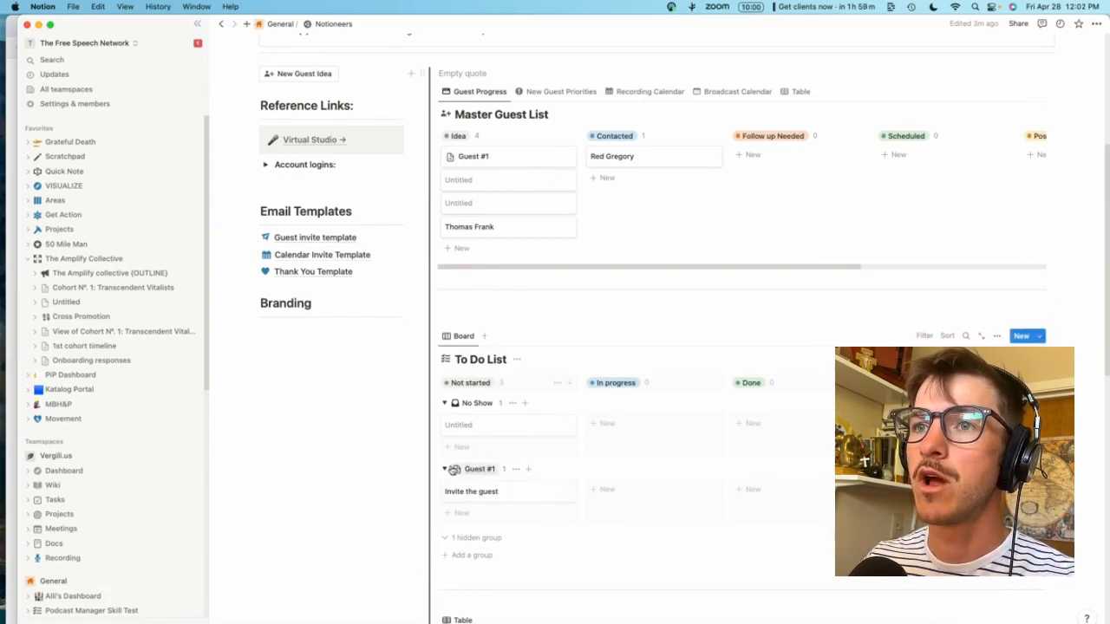
click(445, 470)
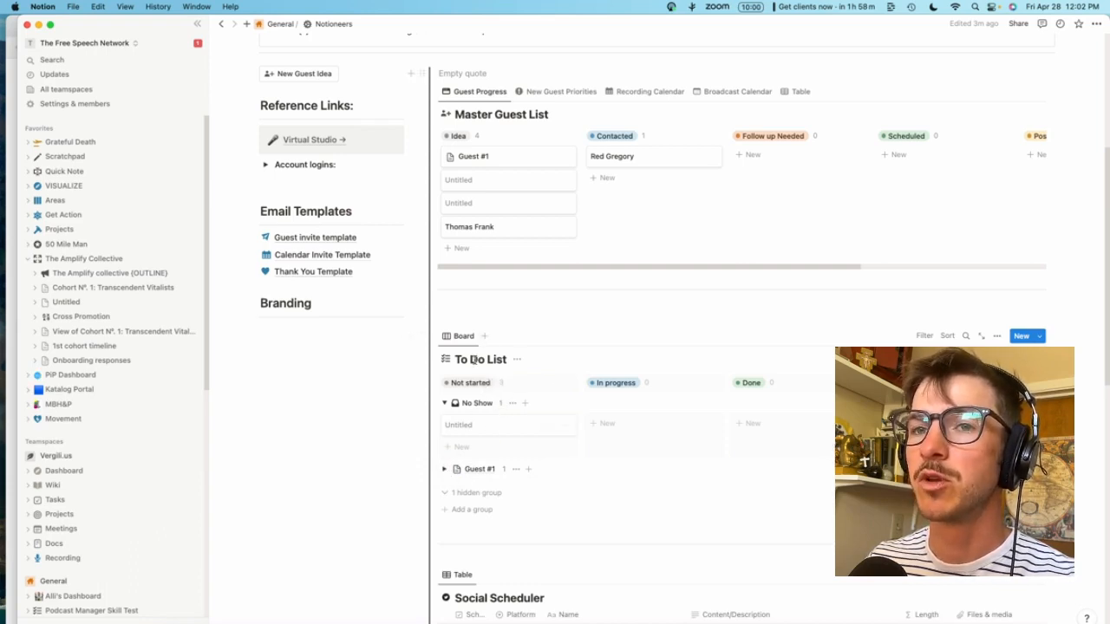
click(445, 469)
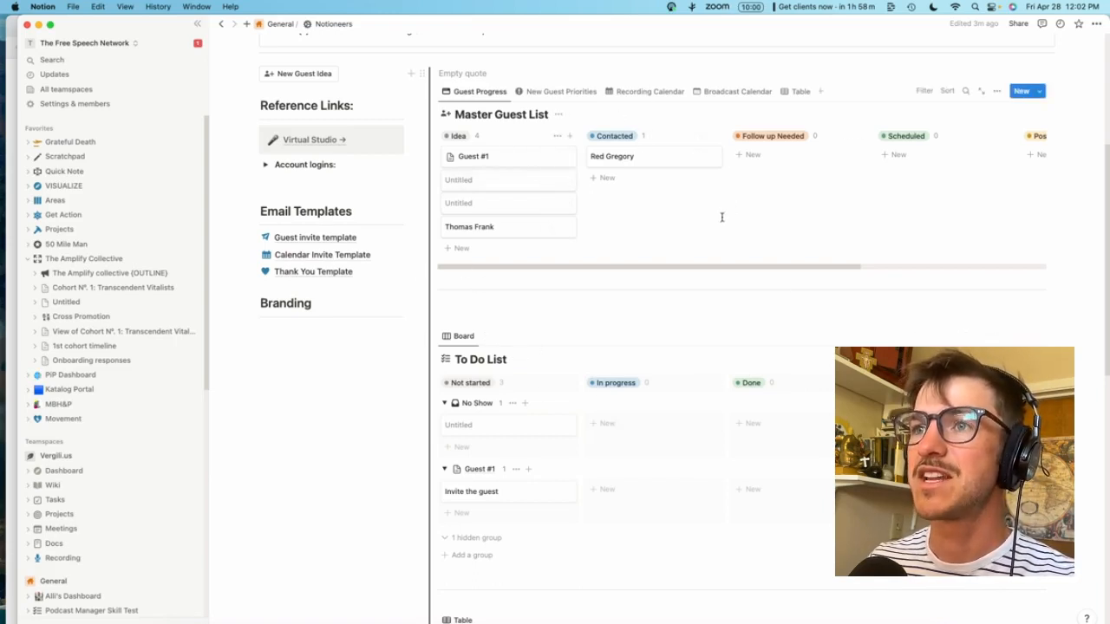
Return to the Guest #1 page and open the settings of its "Create default tasks for this episode" button
click(707, 468)
click(908, 25)
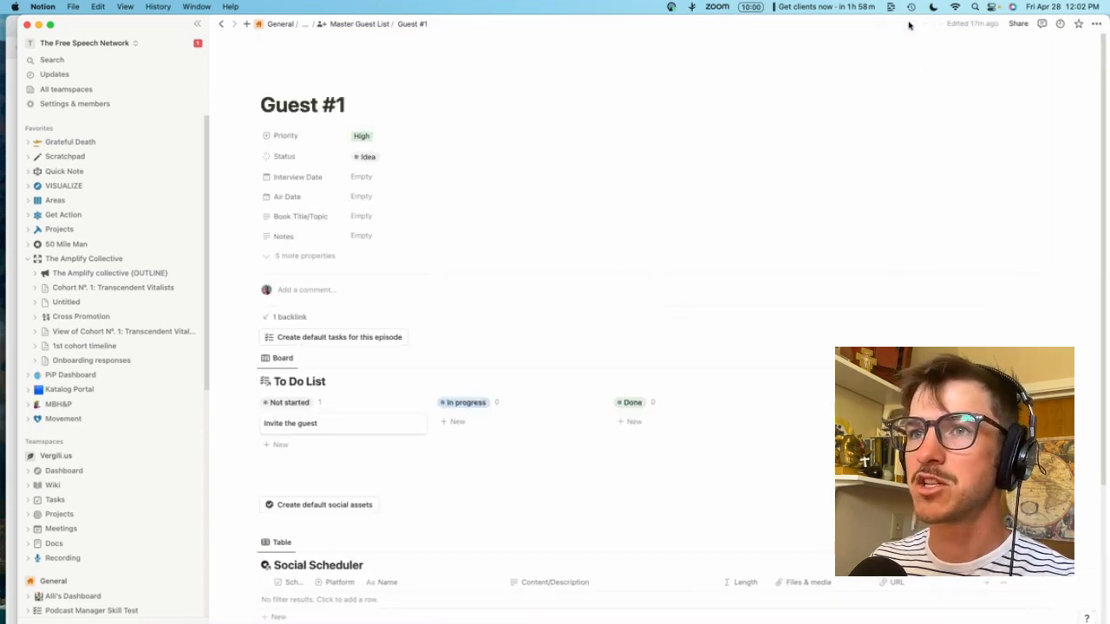
click(360, 424)
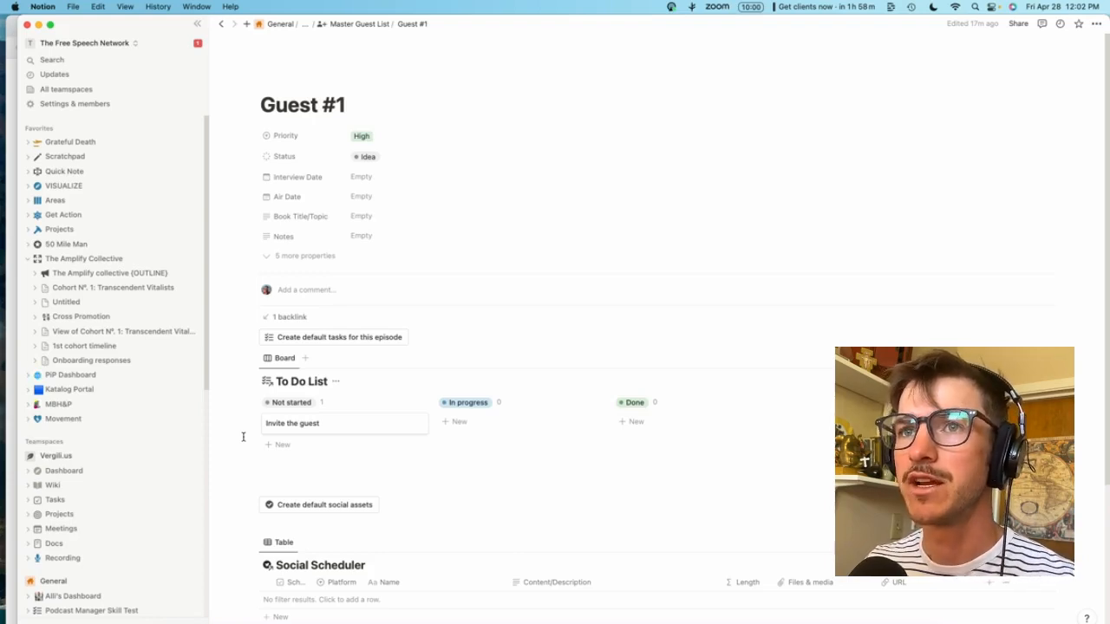
click(325, 340)
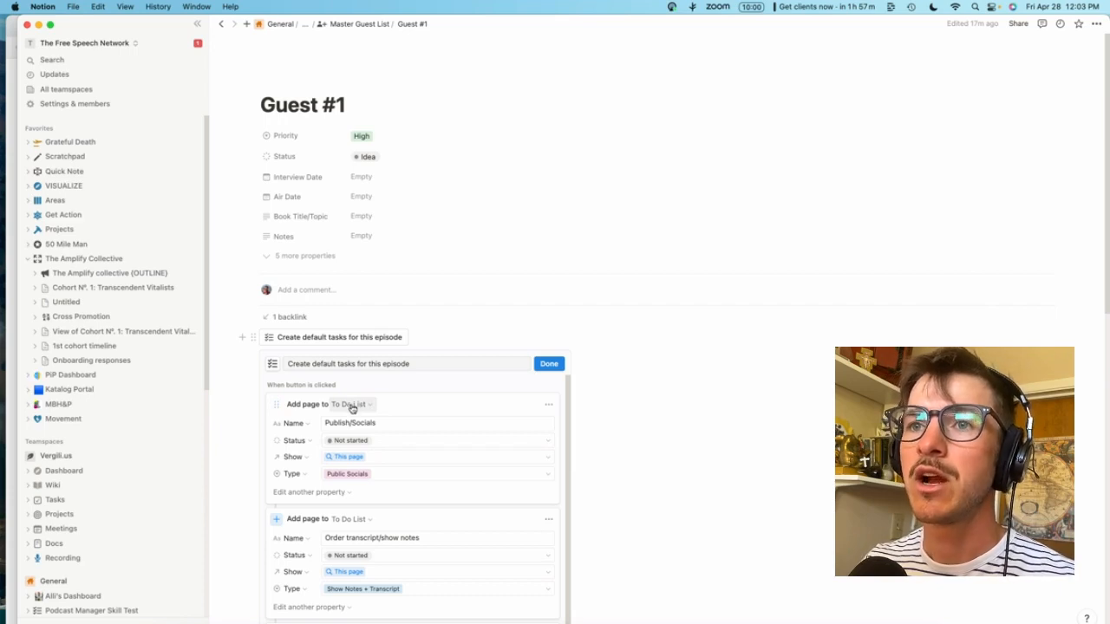
Examine the To Do List pages the default tasks button adds, from Publish/Socials through Invite guest, and close its settings
scroll(359, 412, down, 5)
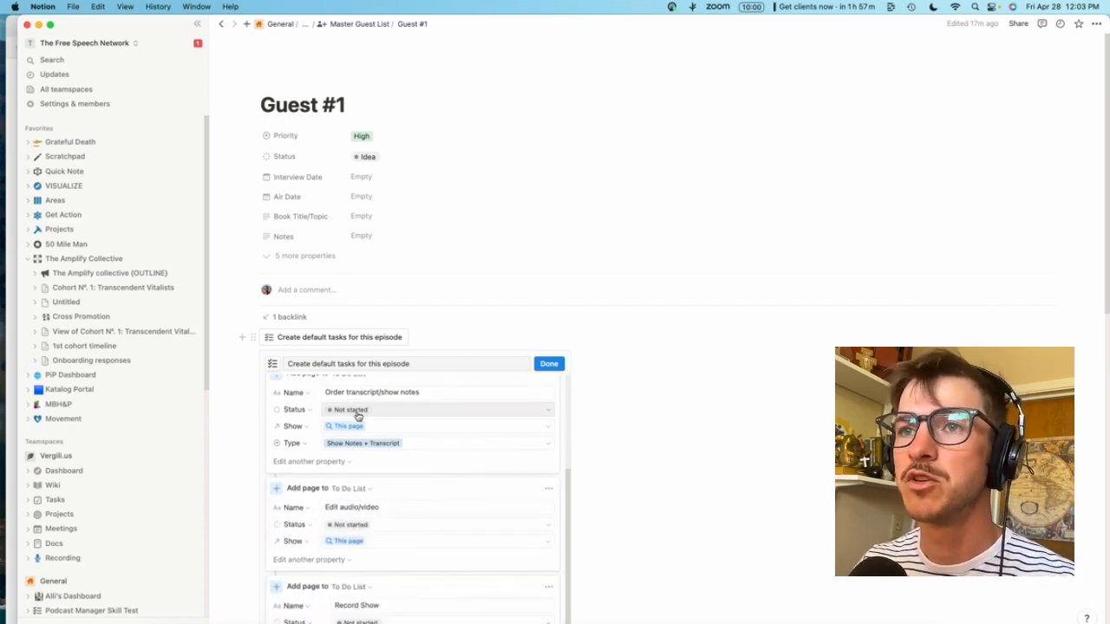
scroll(358, 417, up, 5)
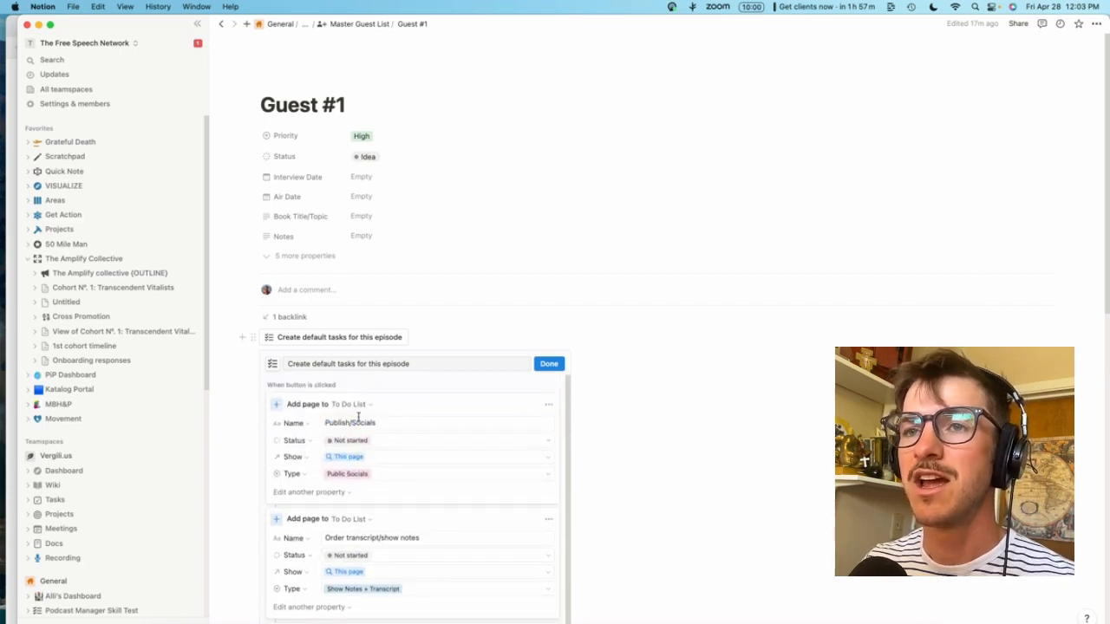
click(392, 422)
scroll(343, 424, down, 3)
scroll(345, 430, down, 5)
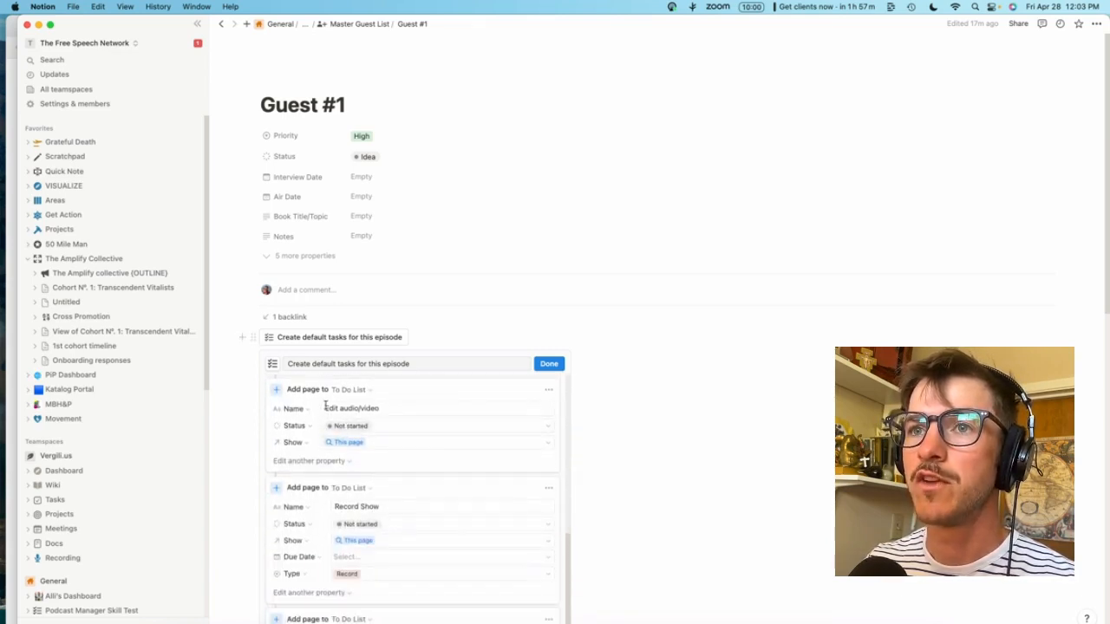
click(382, 408)
click(360, 526)
scroll(359, 525, down, 8)
scroll(351, 481, down, 2)
click(339, 461)
key(super+a)
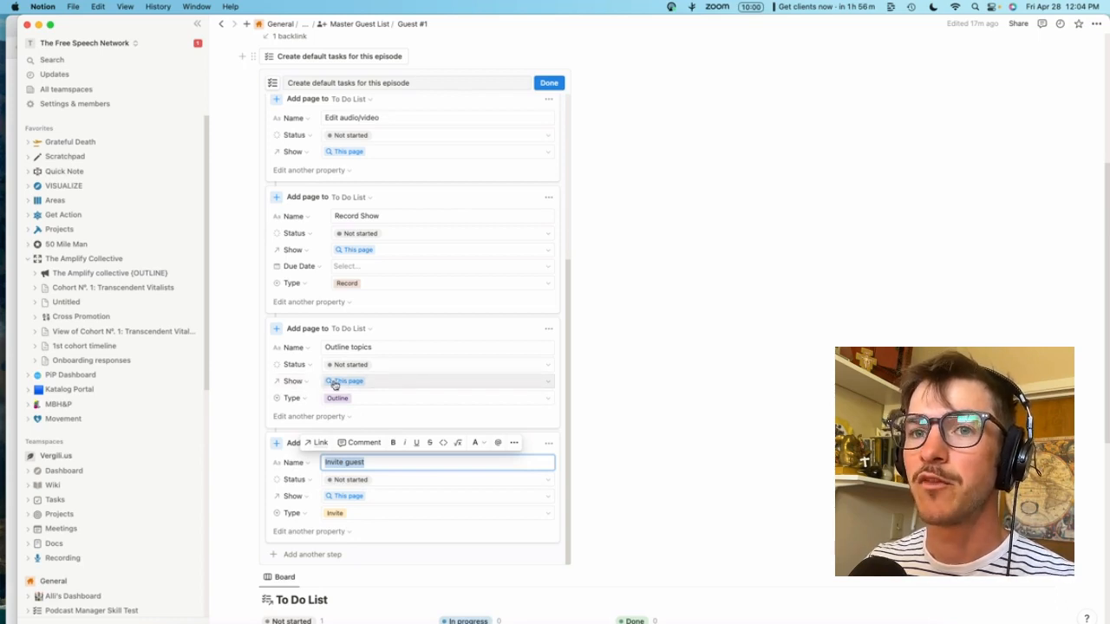
key(Escape)
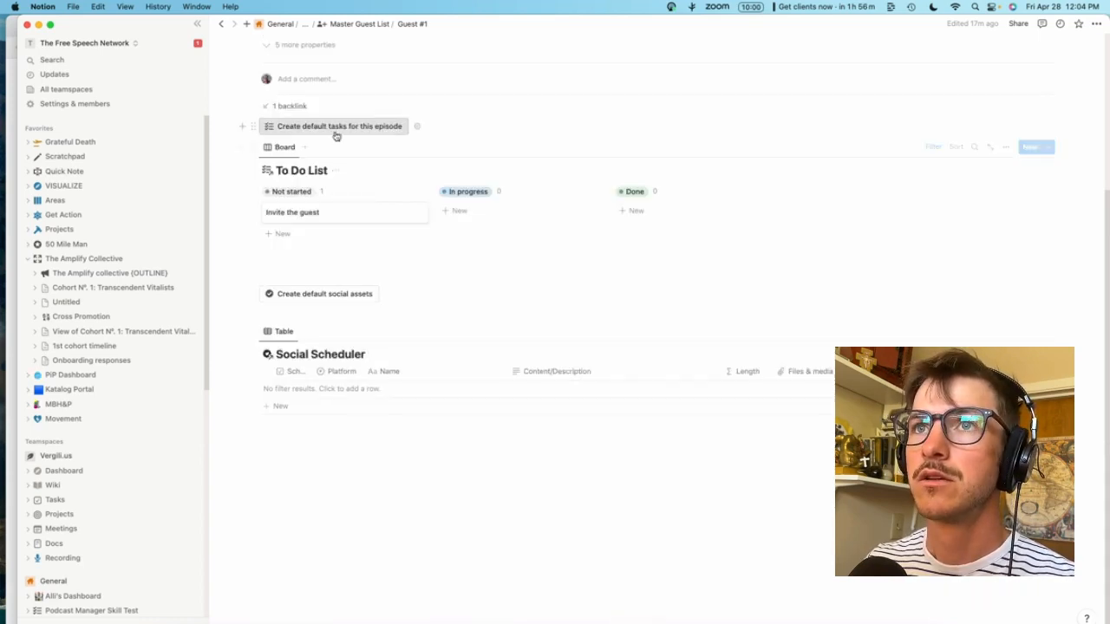
Create the default episode tasks in Guest #1's To Do List and delete the duplicate "Invite the guest" task
click(338, 126)
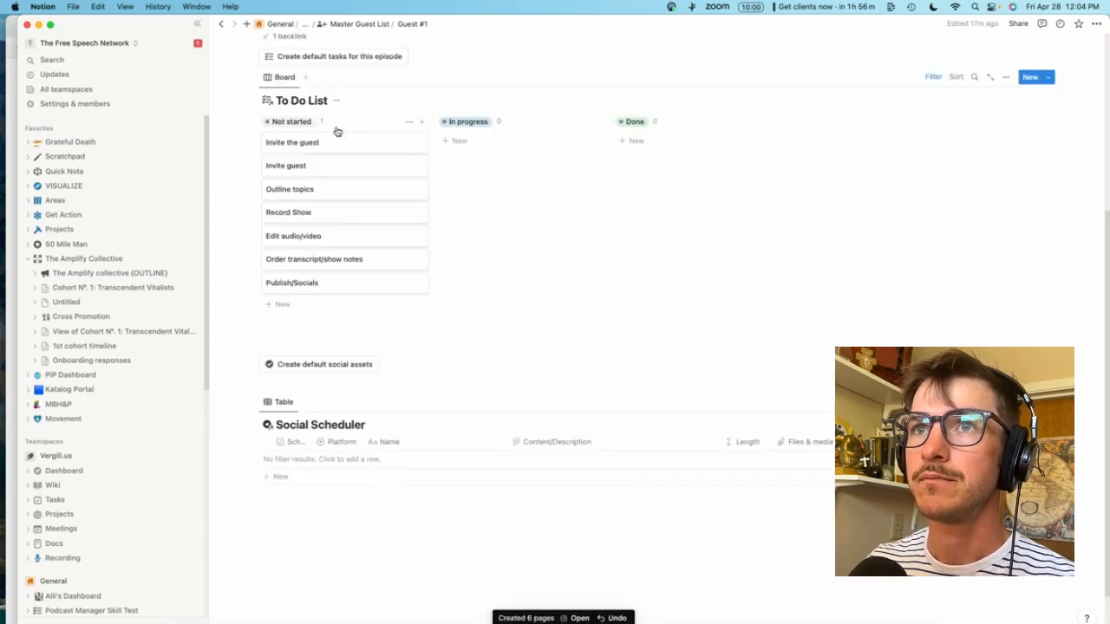
scroll(312, 148, down, 2)
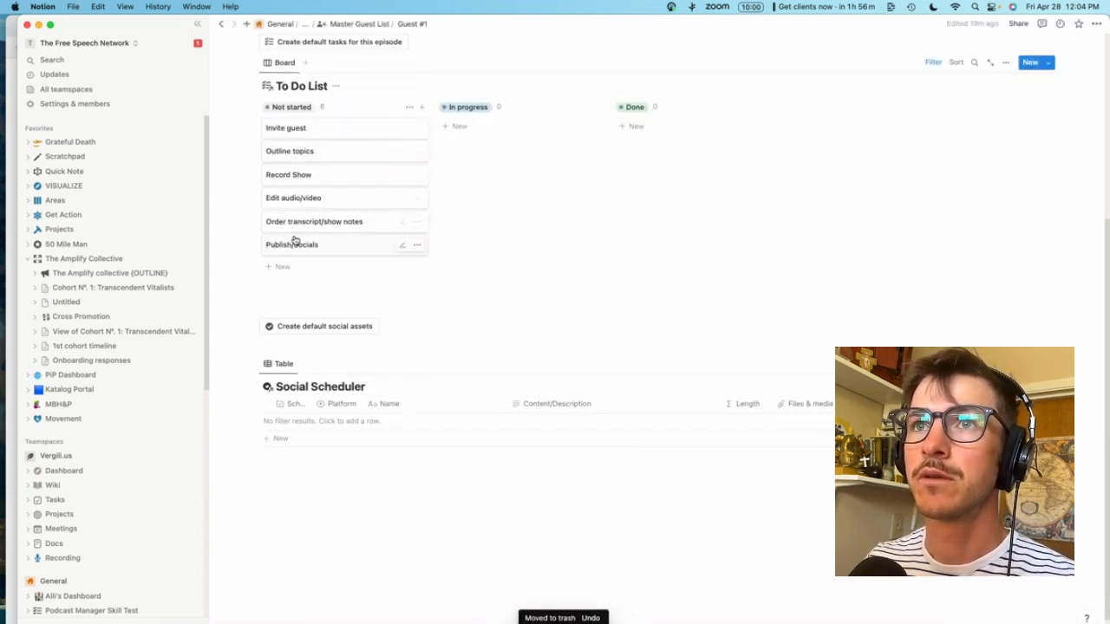
Move the Invite guest task to In progress and fill it with the Invite/Calendar templates template, reviewing both message texts
drag(334, 129, 495, 131)
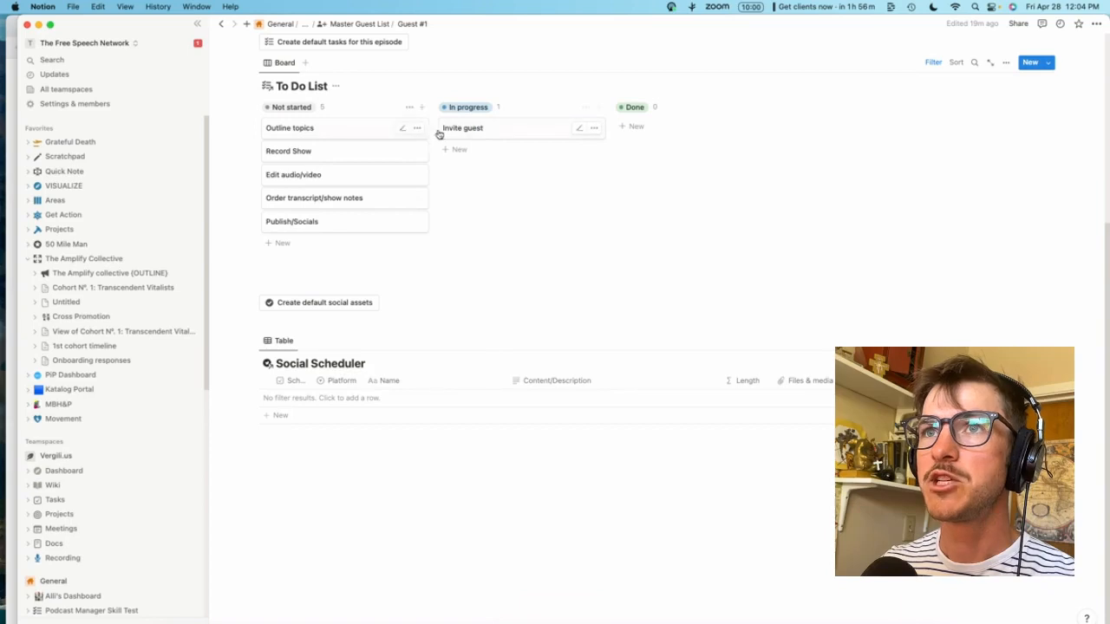
click(484, 130)
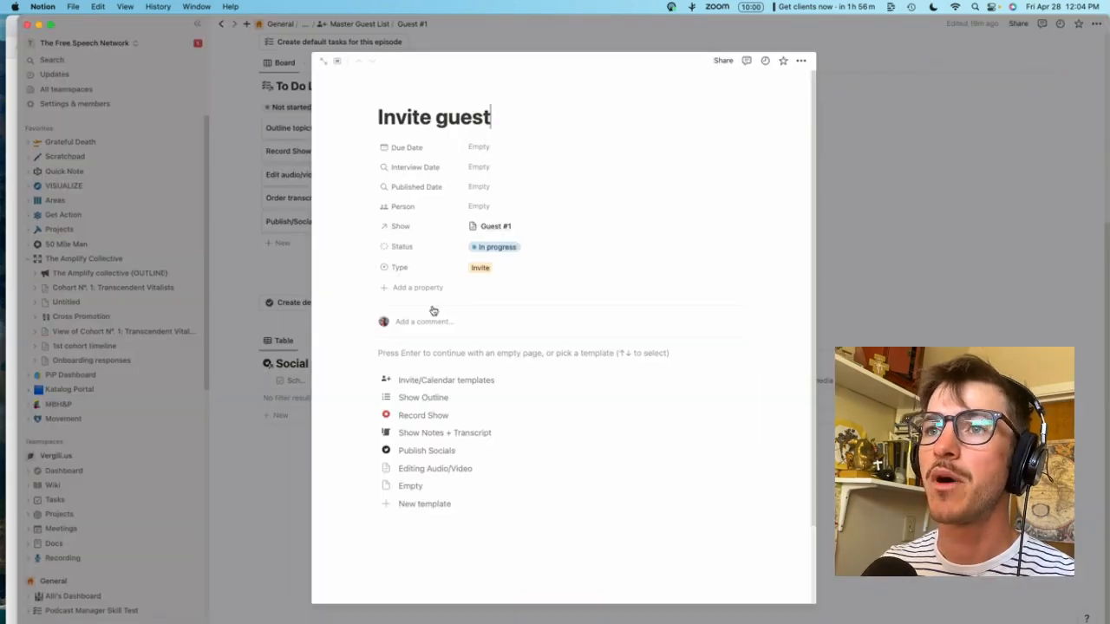
click(435, 384)
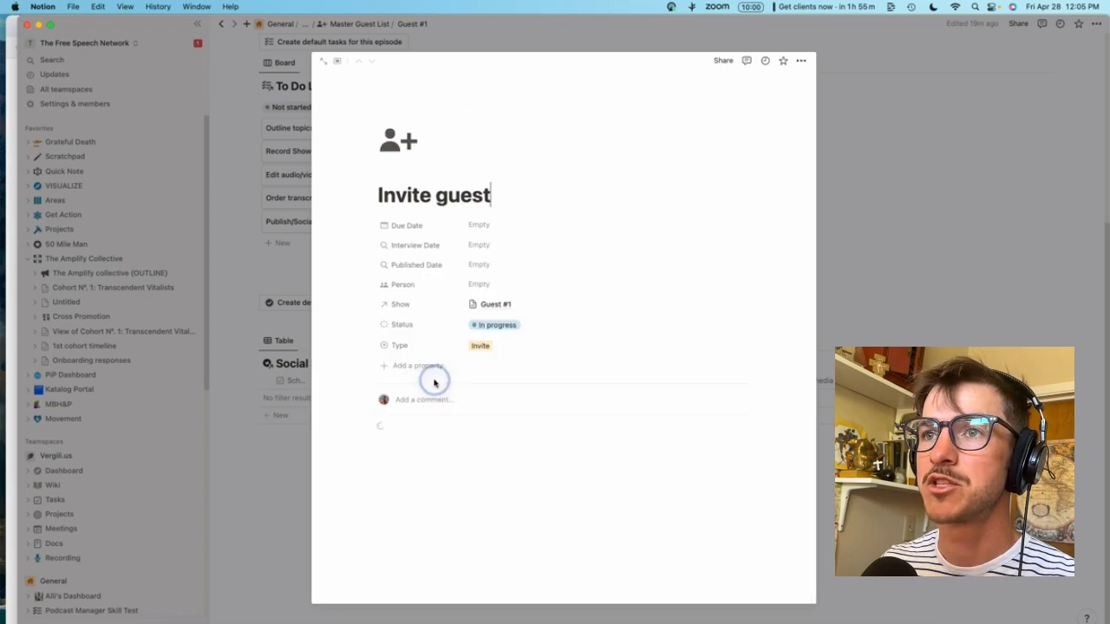
scroll(494, 428, down, 3)
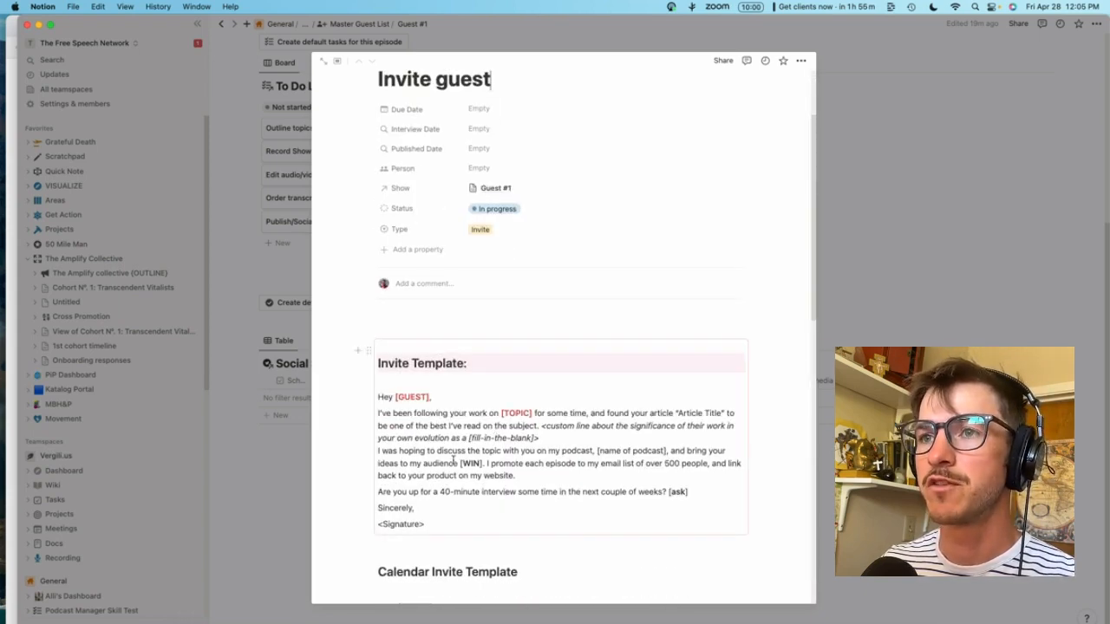
scroll(453, 462, down, 8)
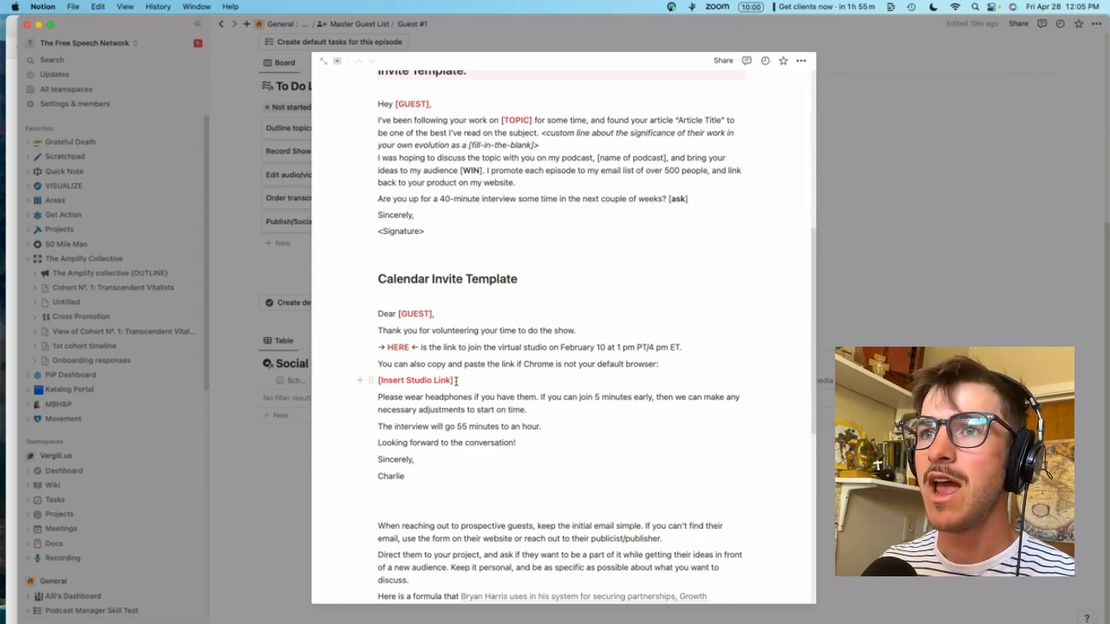
drag(455, 382, 380, 382)
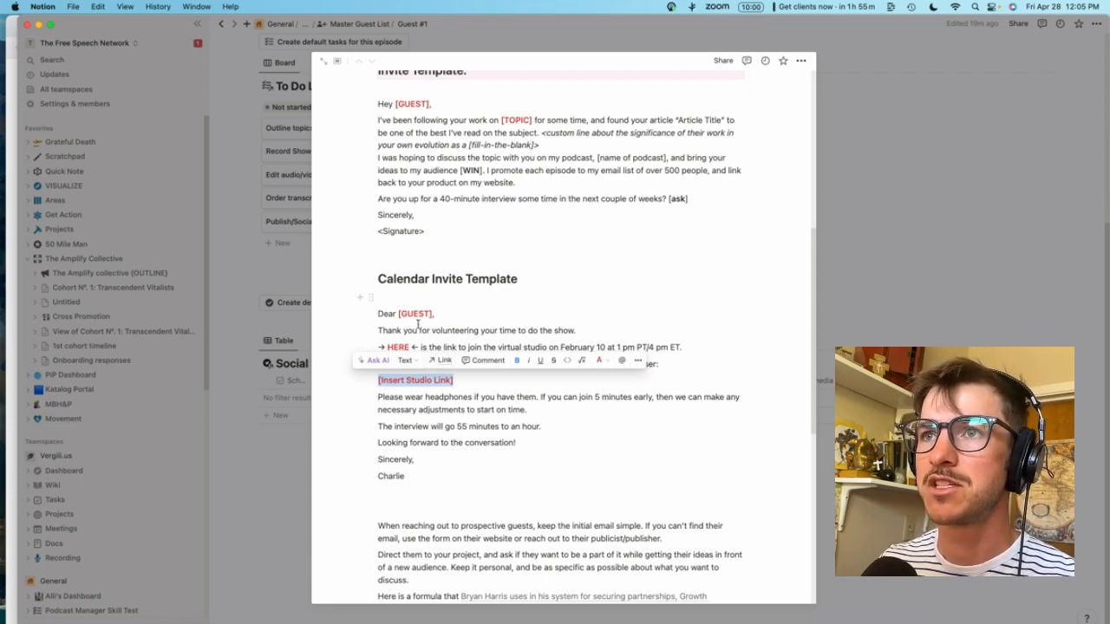
scroll(419, 326, up, 5)
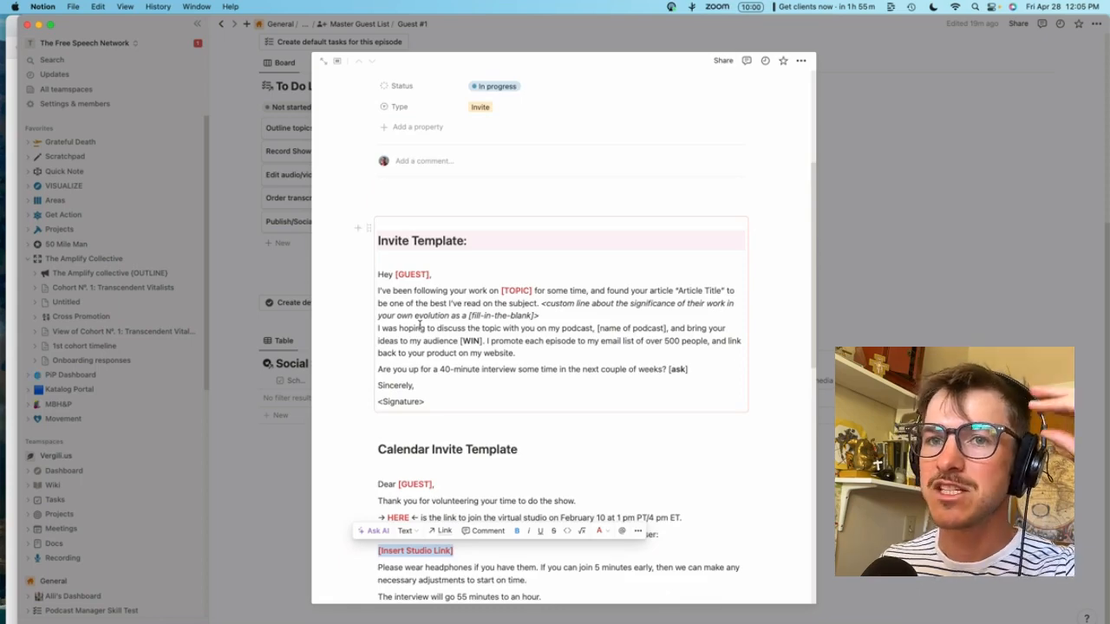
click(272, 509)
Move the Invite guest task to Done and the Outline topics task to In progress
drag(468, 128, 651, 130)
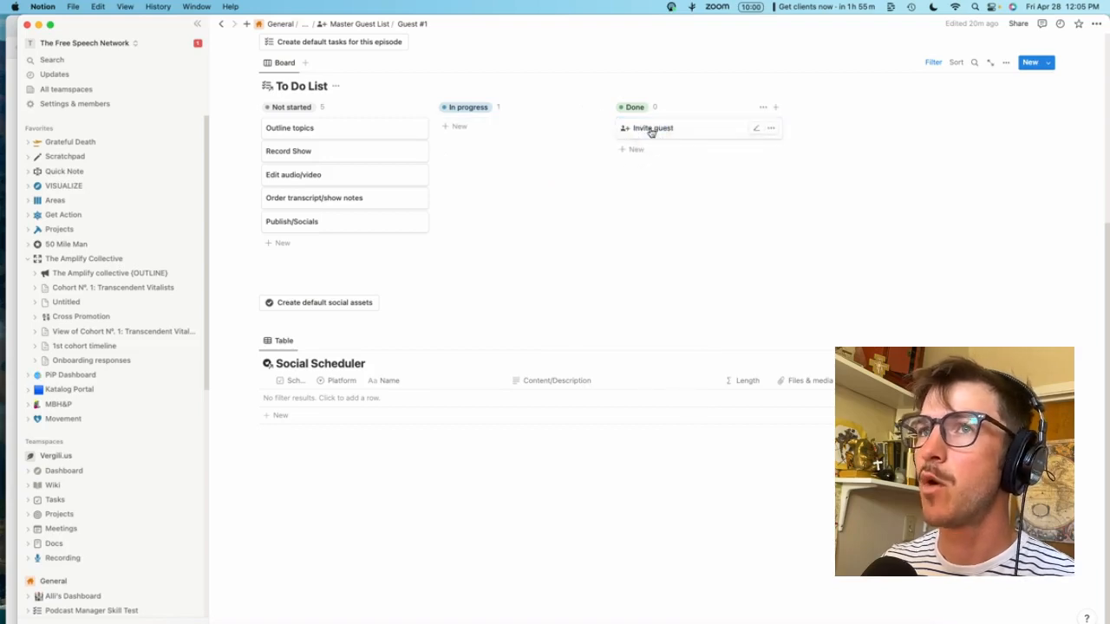
drag(302, 131, 493, 143)
Apply the Show Outline template to the Outline topics task and look over its Guest Bio and Interview Questions sections
click(489, 145)
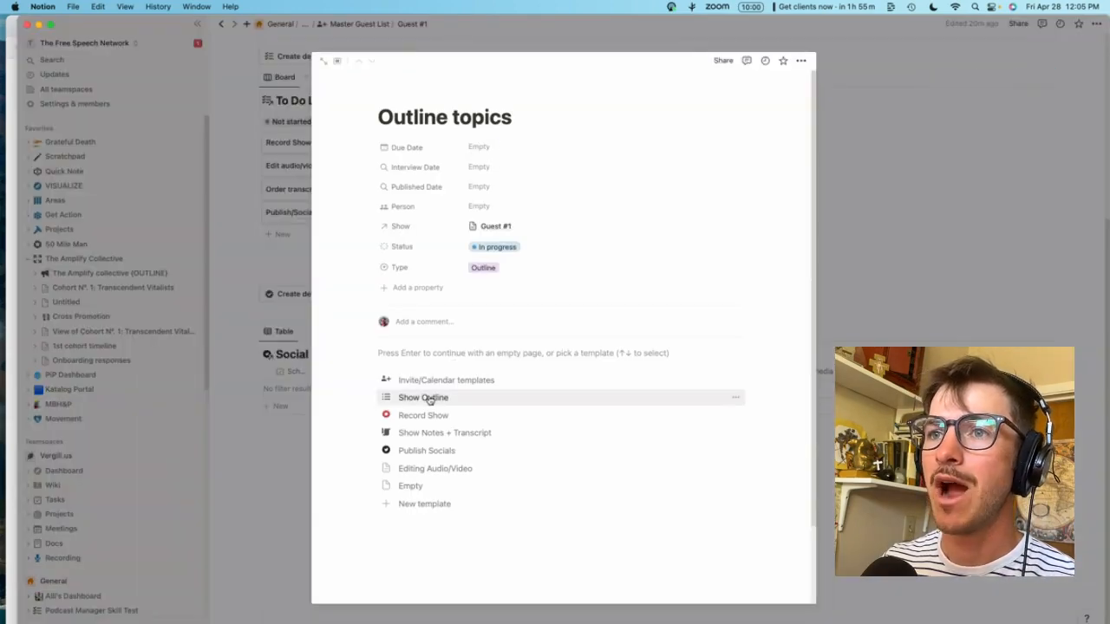
click(428, 398)
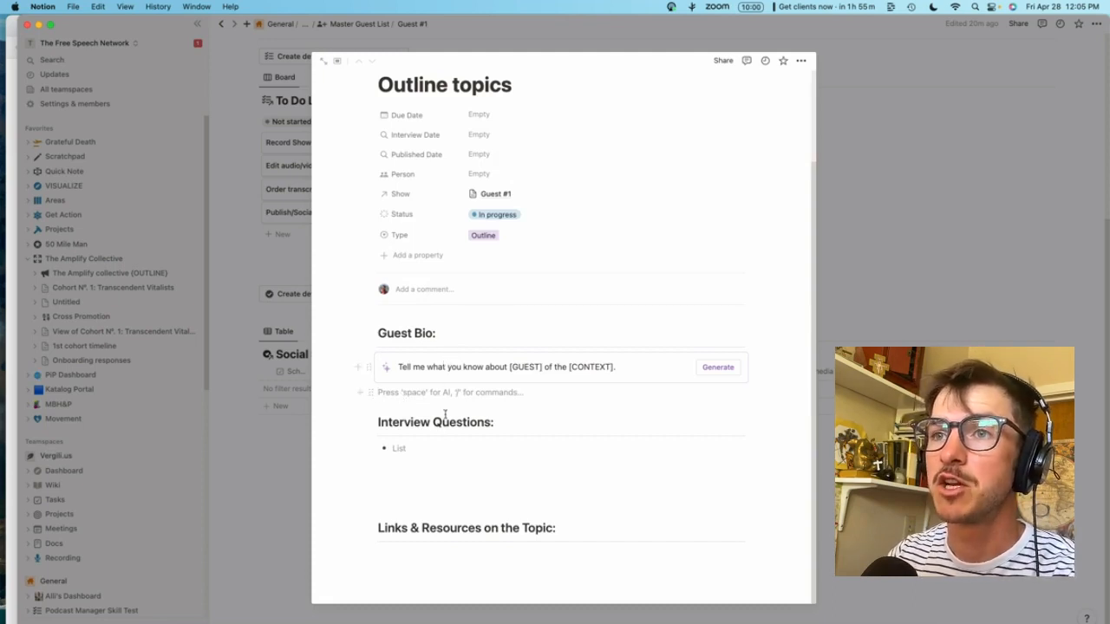
click(421, 455)
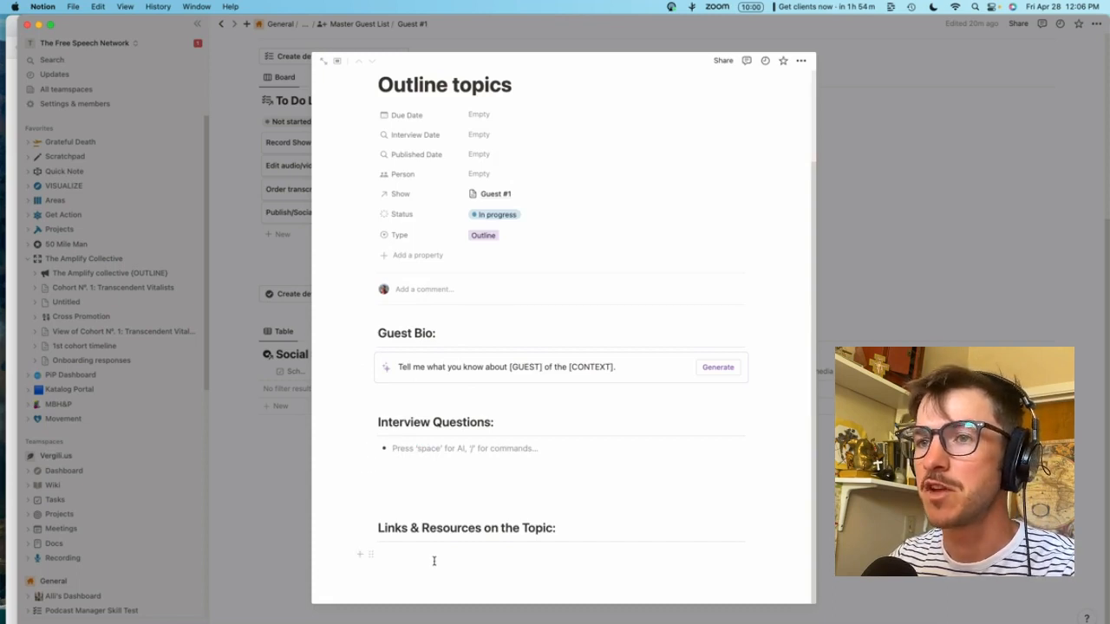
click(396, 394)
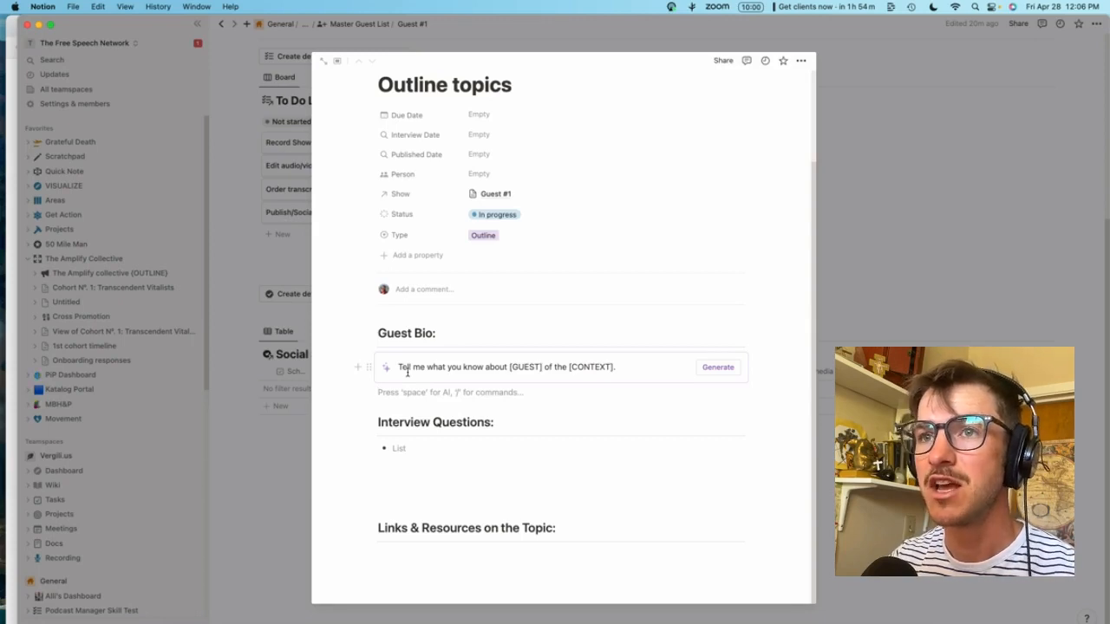
click(249, 321)
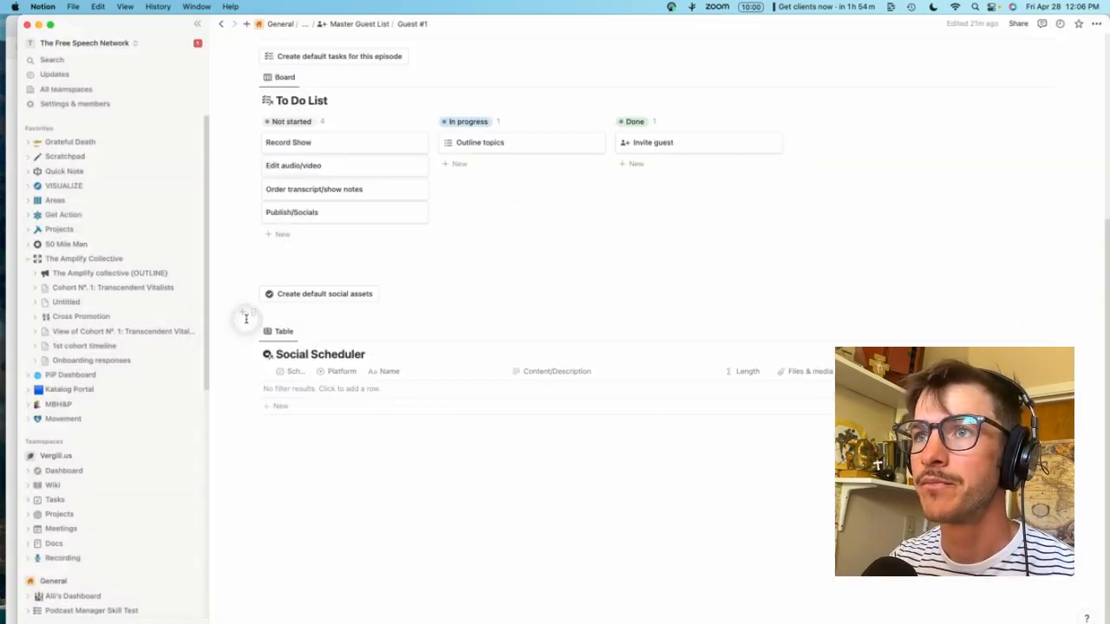
Move the Record Show task to In progress and apply the Record Show template with its A/V Checklist
drag(330, 151, 509, 168)
click(497, 190)
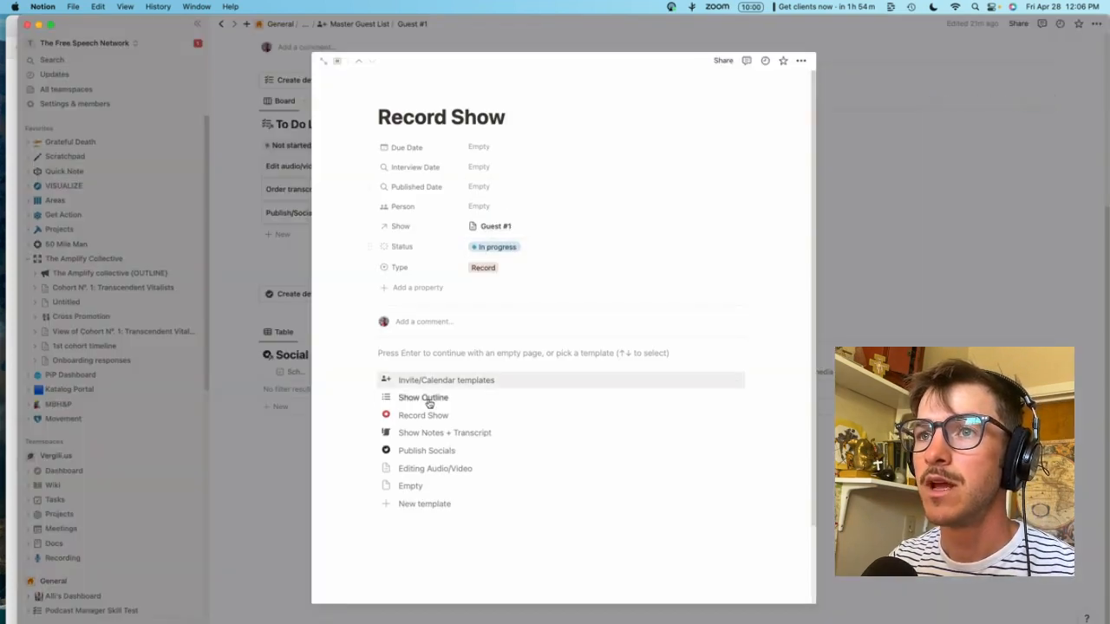
click(428, 417)
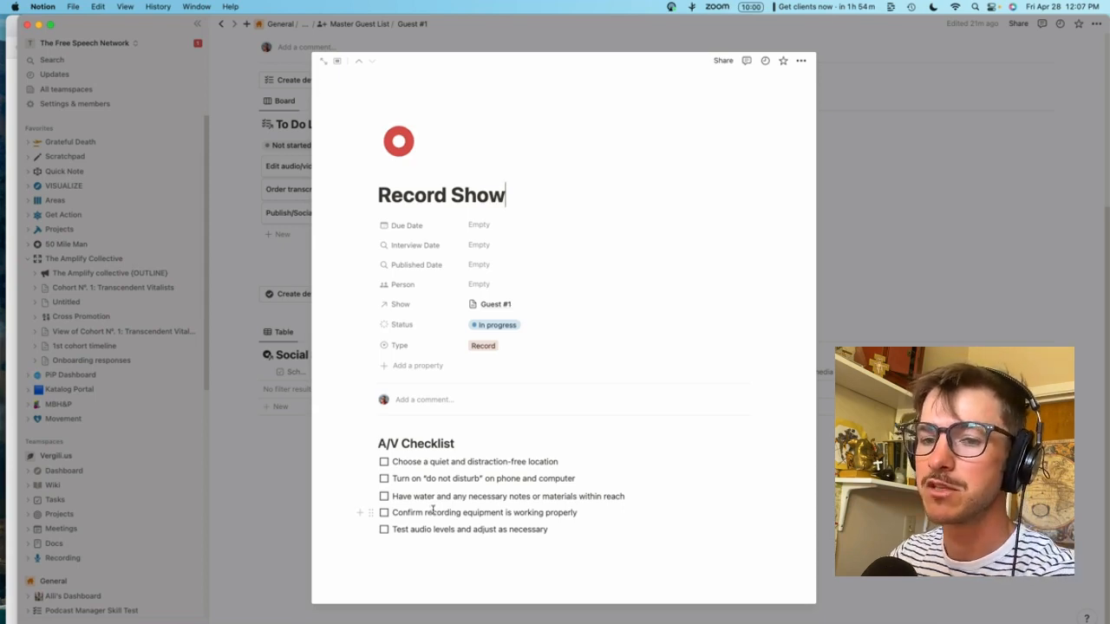
key(Escape)
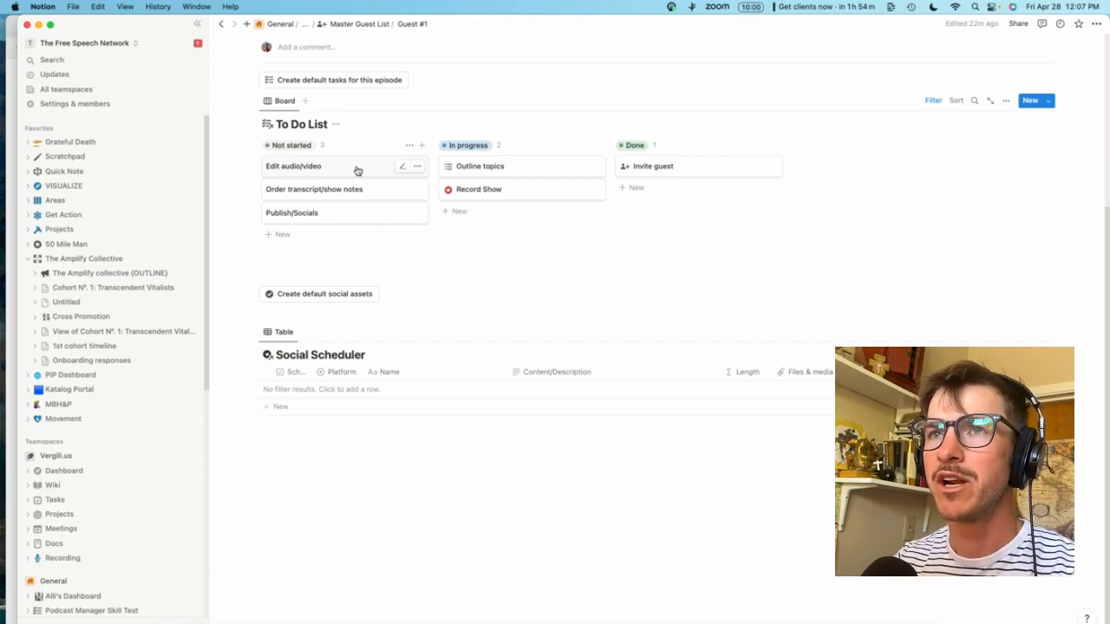
Move the Edit audio/video task to In progress and apply the Editing Audio/Video template to it
drag(357, 170, 513, 218)
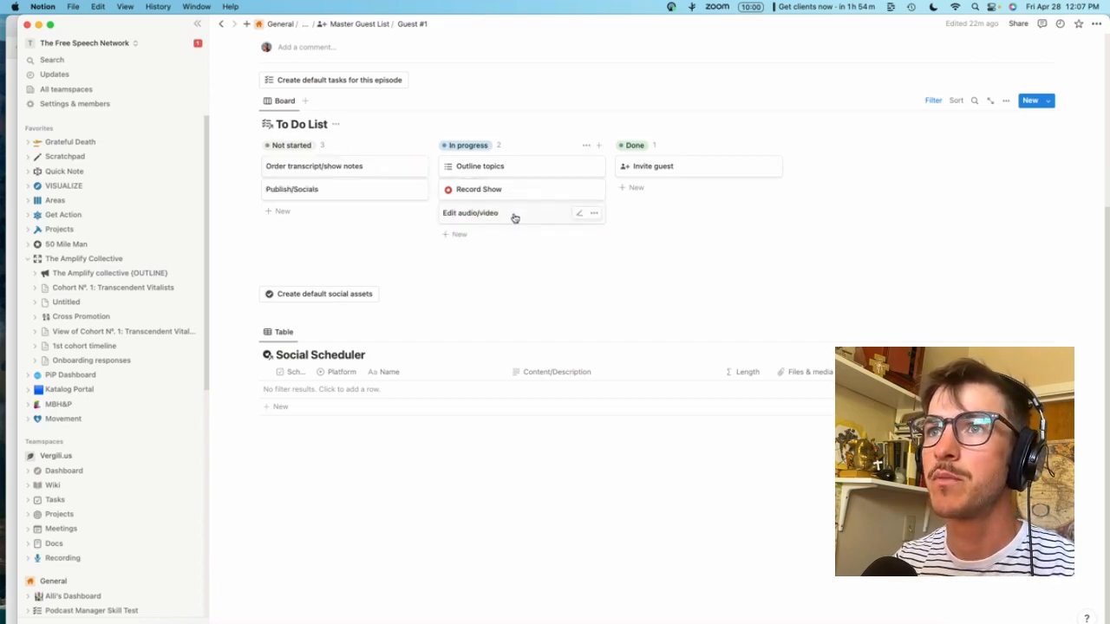
click(512, 218)
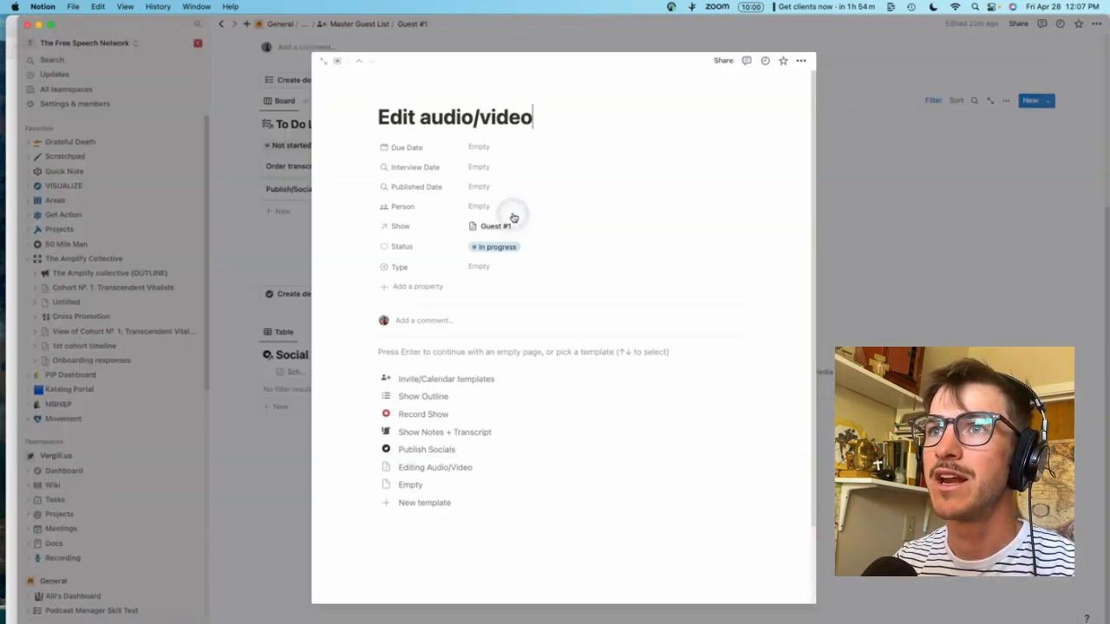
click(440, 466)
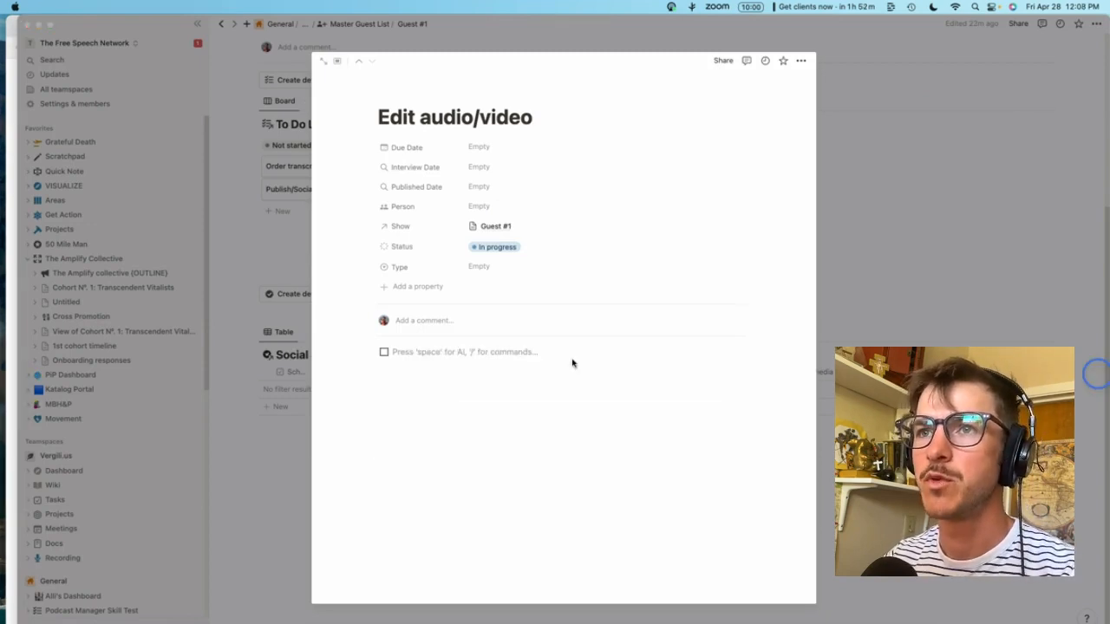
Replace the Edit audio/video task's blank checkbox with the editing checklist running from "Transfer from riverside" to "Publish video + audio"
click(458, 351)
key(BackSpace)
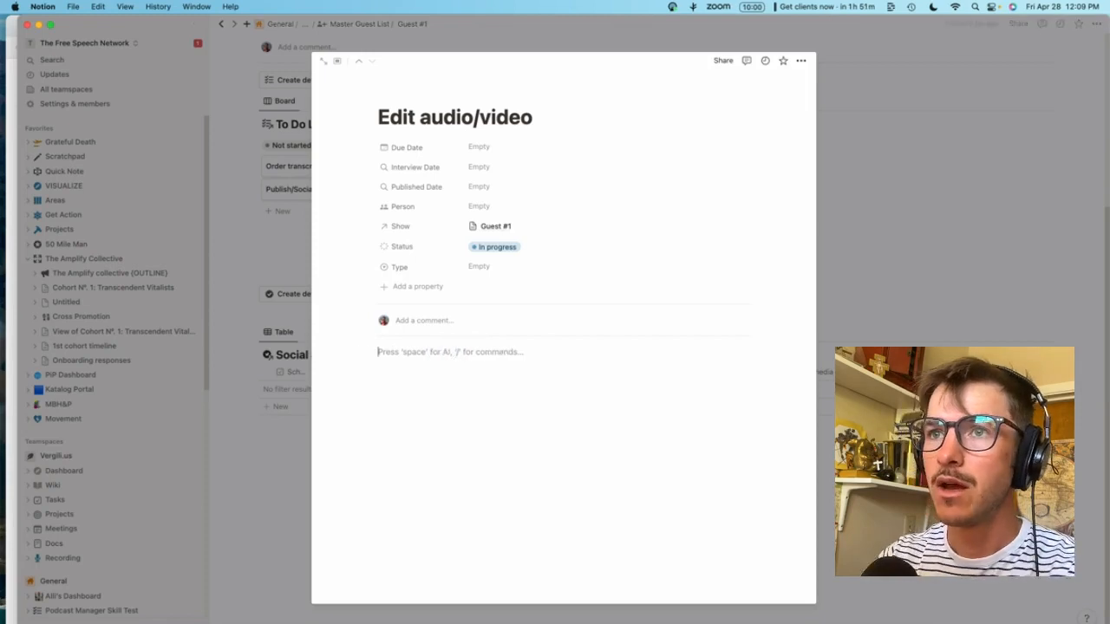
text(Transfer from riverside Apply studio sound Apply speaker scenes to most but not all Clean up at 2-3x speed Eliminate clear and discrete filler words Truncate silence Export transcript Use ai prompt to find relevant headers And pull quotes Apply header titles and graphics Apply intro/outro templates listen for clips for reels/highlight Create new composition Publish video + audio)
drag(489, 555, 361, 371)
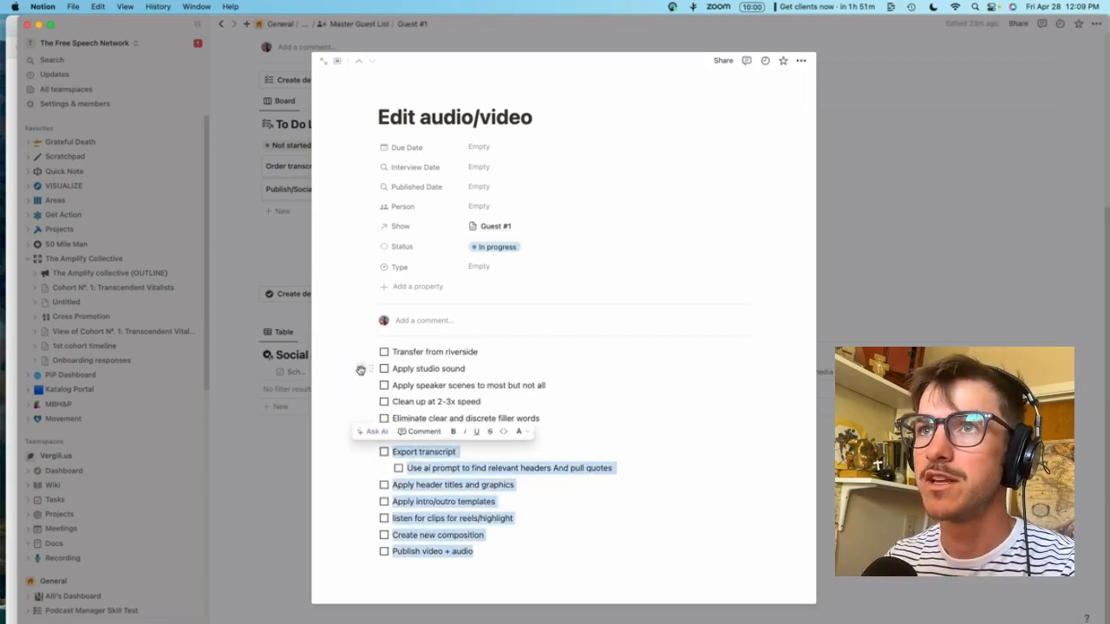
click(277, 481)
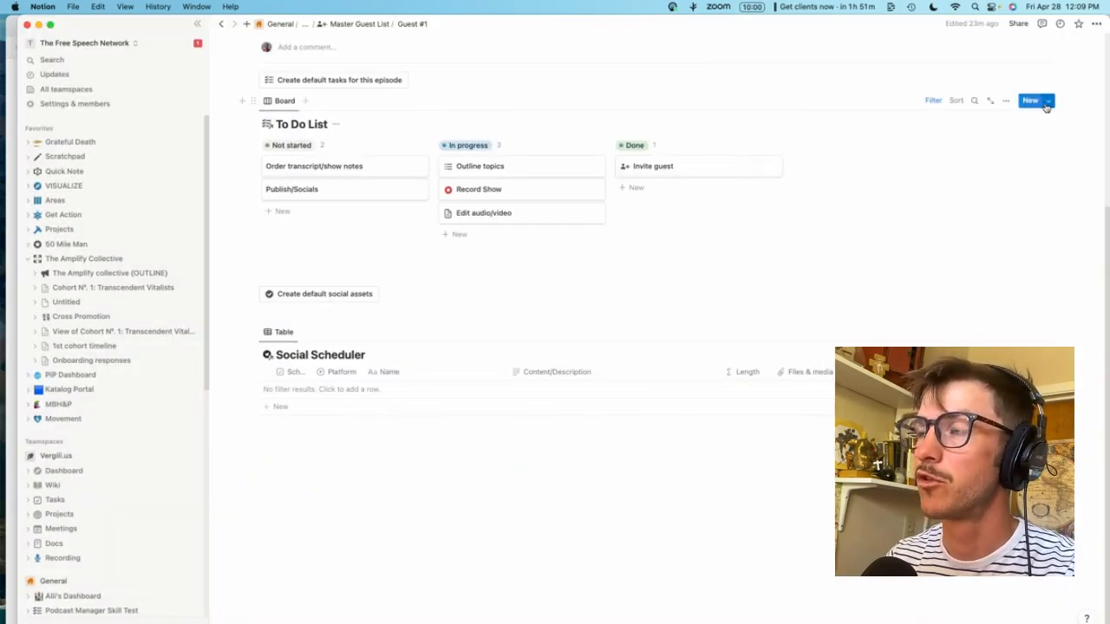
Edit the Editing Audio/Video template, replacing its single checkbox with the copied checklist from "Transfer from riverside" to "Publish video + audio"
click(1049, 101)
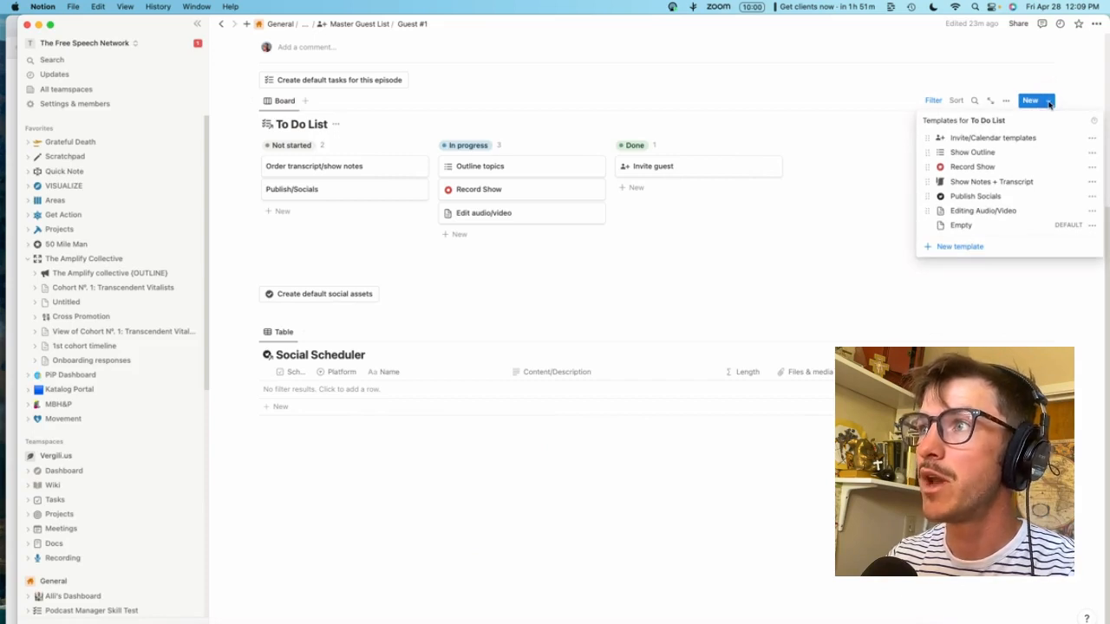
click(1091, 214)
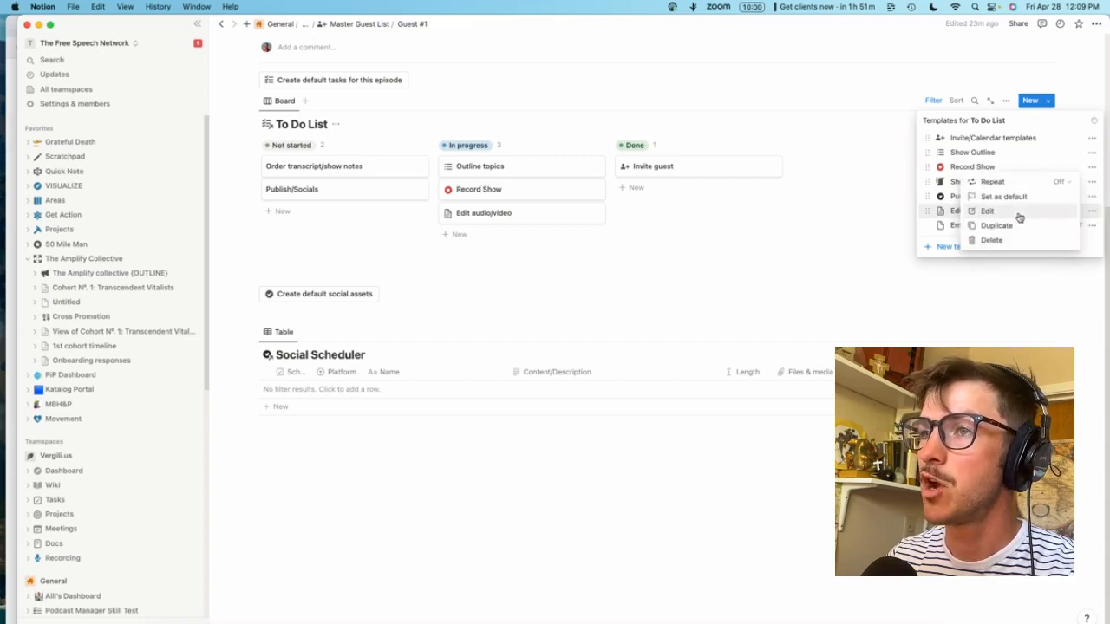
click(1020, 217)
drag(510, 479, 376, 355)
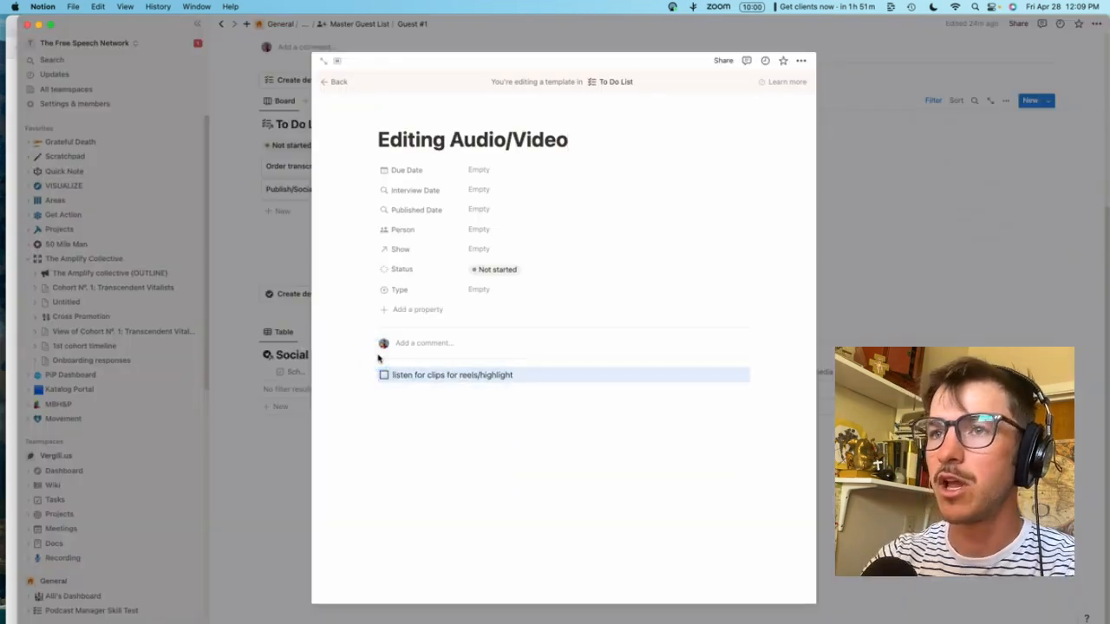
text(Transfer from riverside Apply studio sound Apply speaker scenes to most but not all Clean up at 2-3x speed Eliminate clear and discrete filler words Truncate silence Export transcript Use ai prompt to find relevant headers And pull quotes Apply header titles and graphics Apply intro/outro templates listen for clips for reels/highlight Create new composition Publish video + audio)
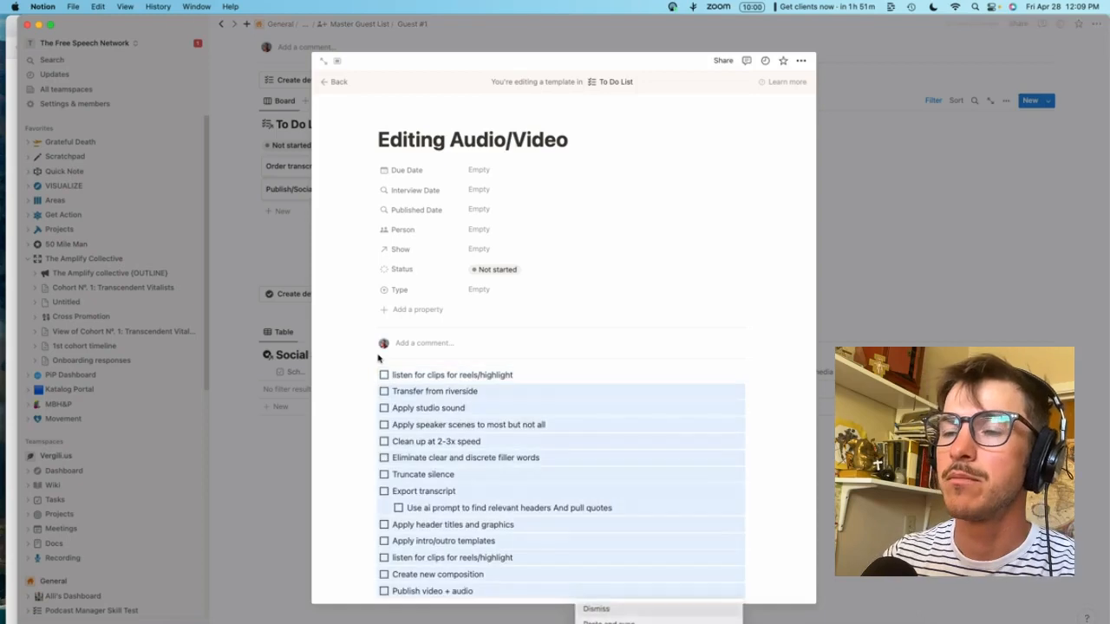
click(613, 612)
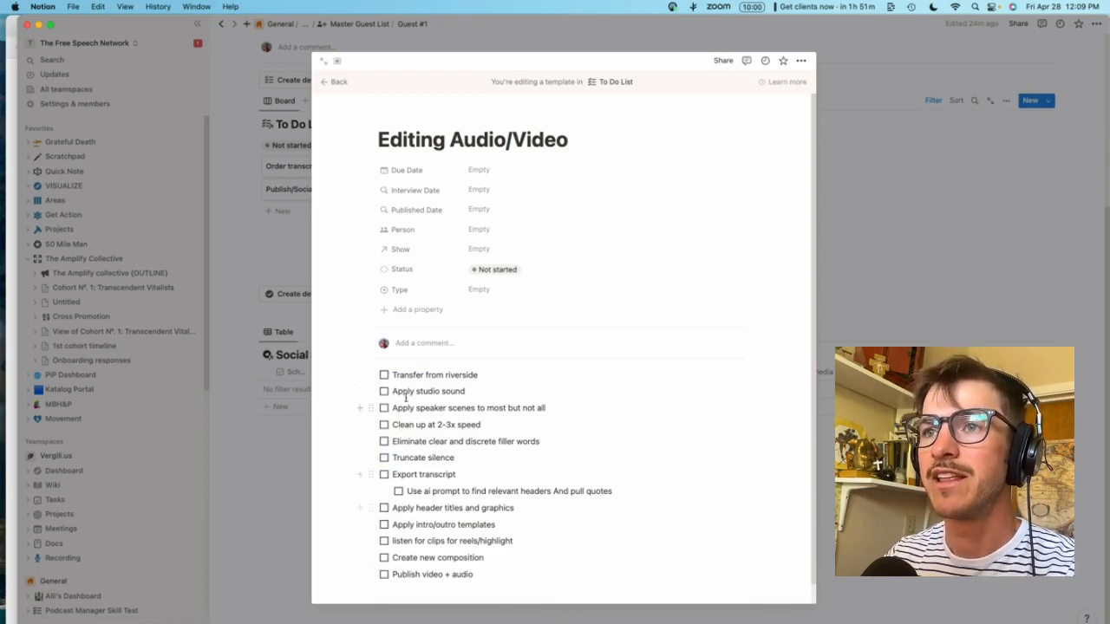
click(305, 171)
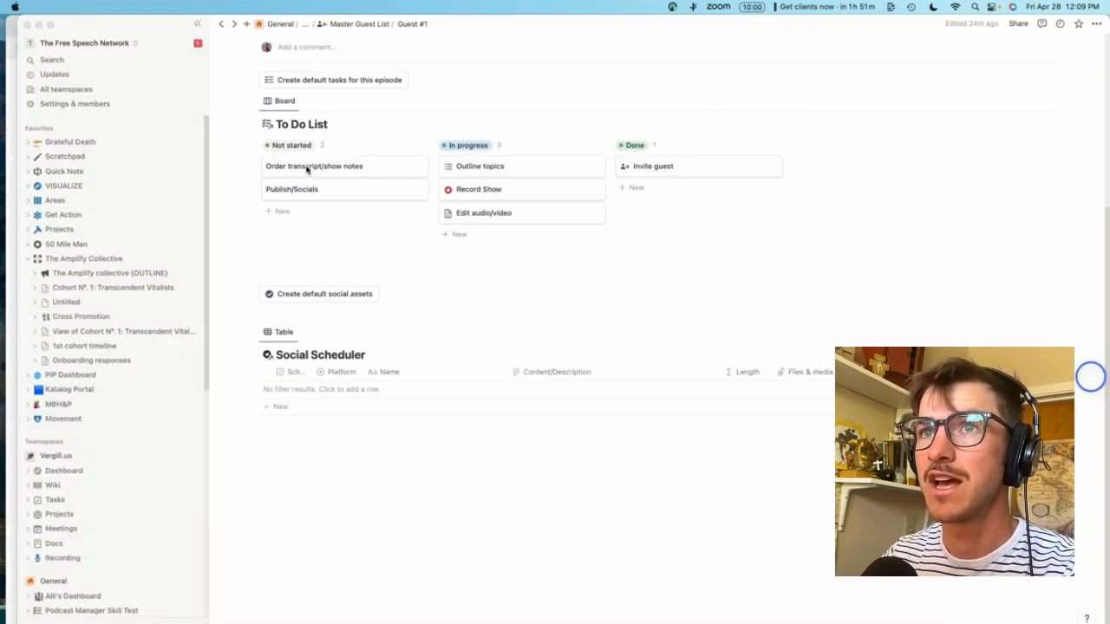
Apply the Show Notes + Transcript template to the Order transcript/show notes task and look over its Show Assets AI prompts
click(325, 167)
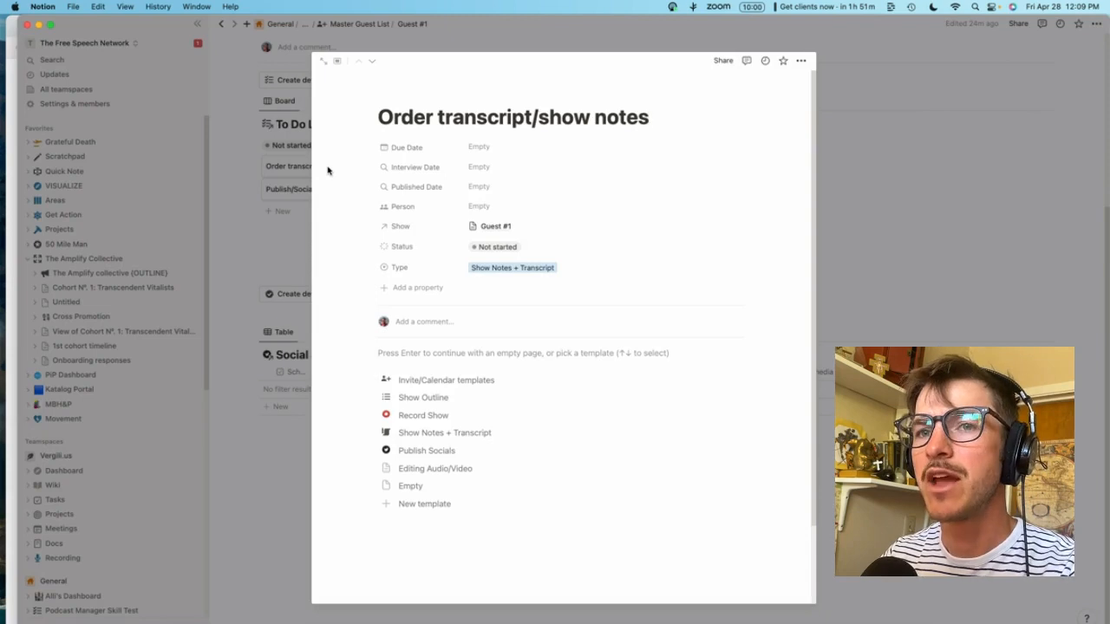
click(431, 433)
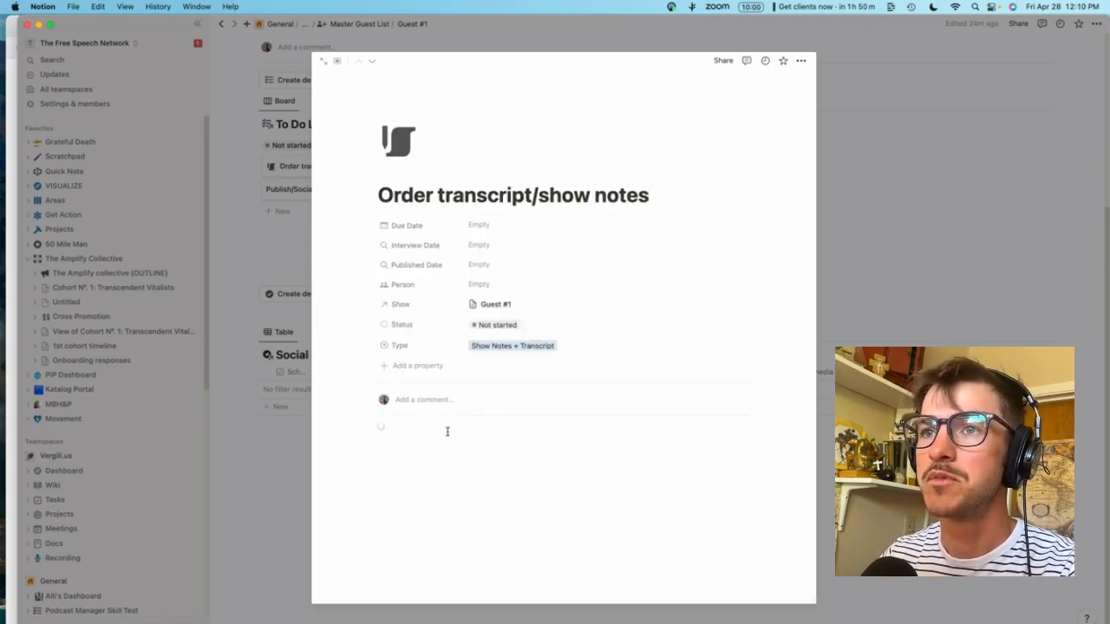
scroll(440, 431, down, 3)
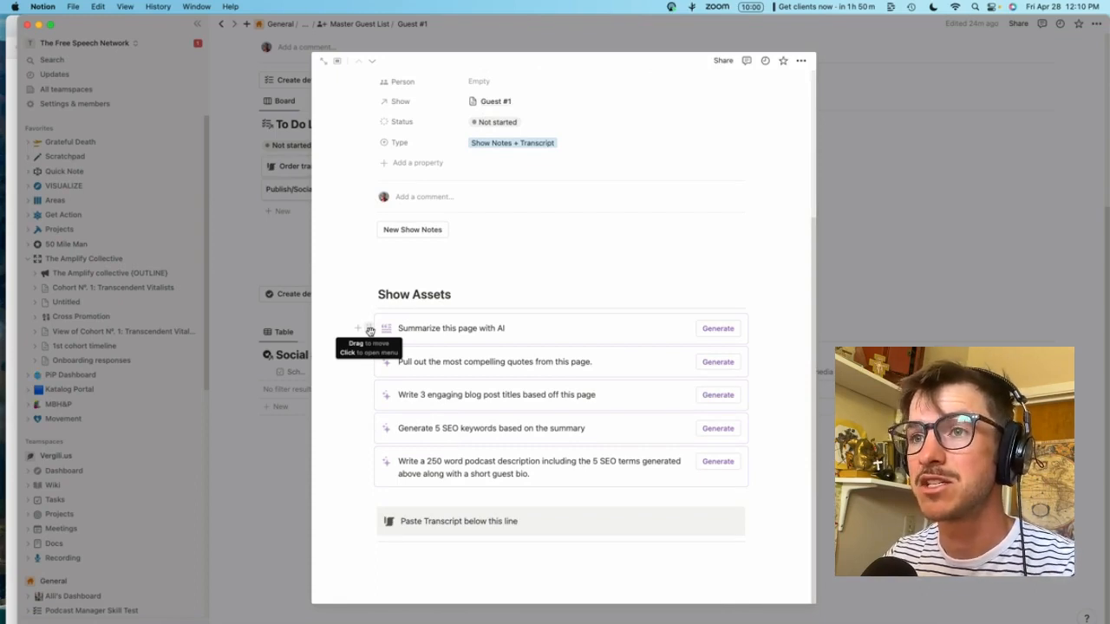
click(416, 558)
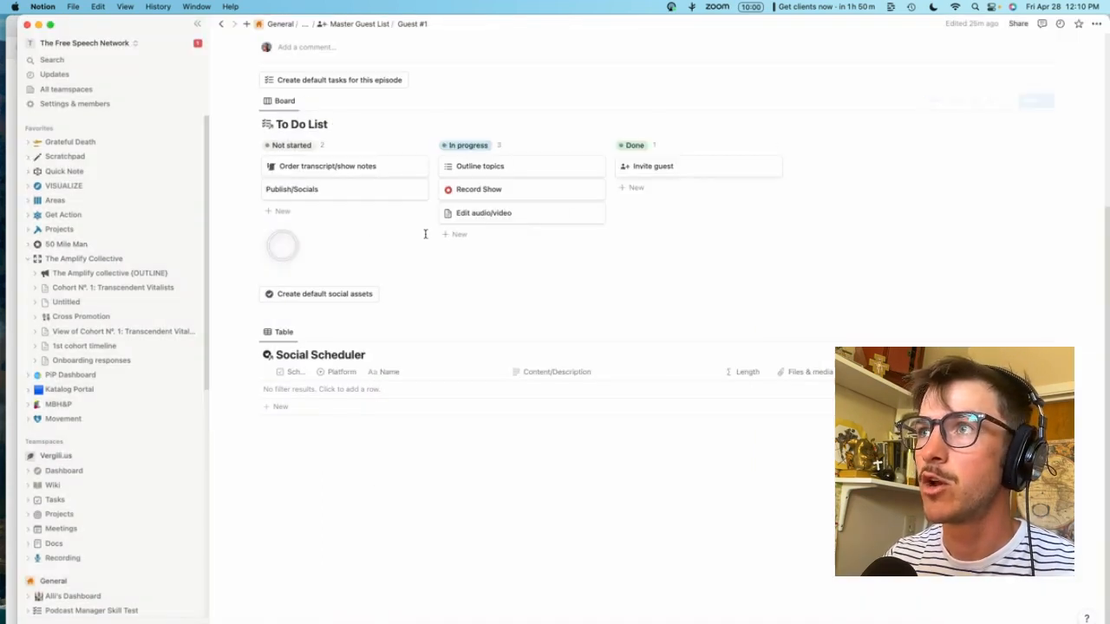
key(Escape)
Open the Show Notes + Transcript template for editing and duplicate its "Write 3 engaging blog post titles based off this page" AI block
click(1042, 101)
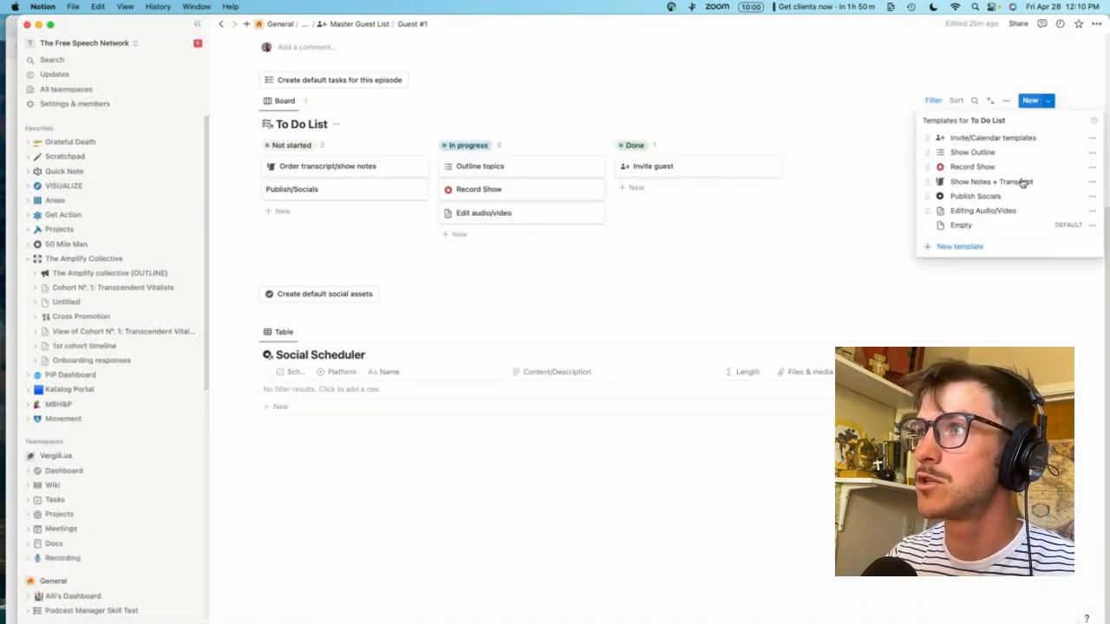
click(1089, 182)
click(1029, 180)
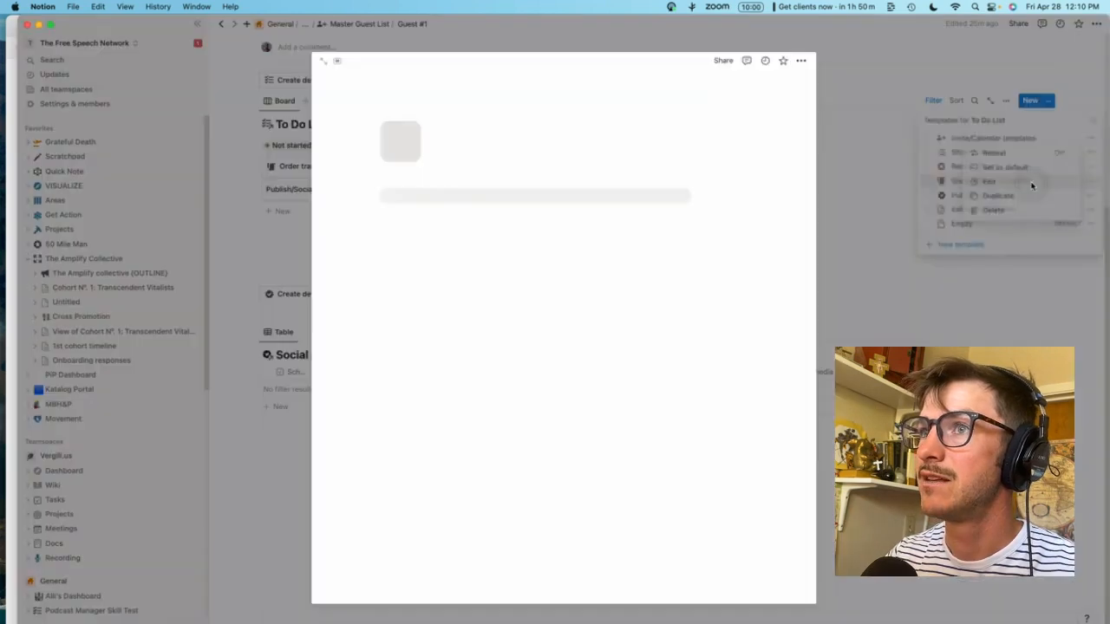
scroll(468, 424, down, 4)
click(369, 394)
click(322, 390)
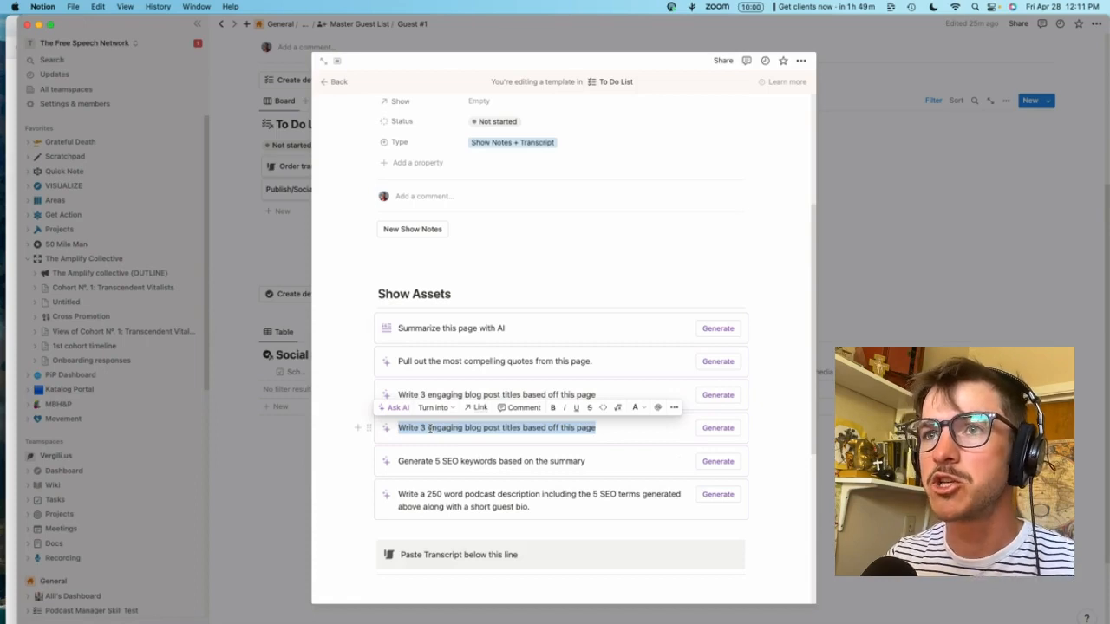
Rewrite the duplicated AI block's prompt as "Write an instagram caption with 10 hashtags related to this page" and leave the template
text(W)
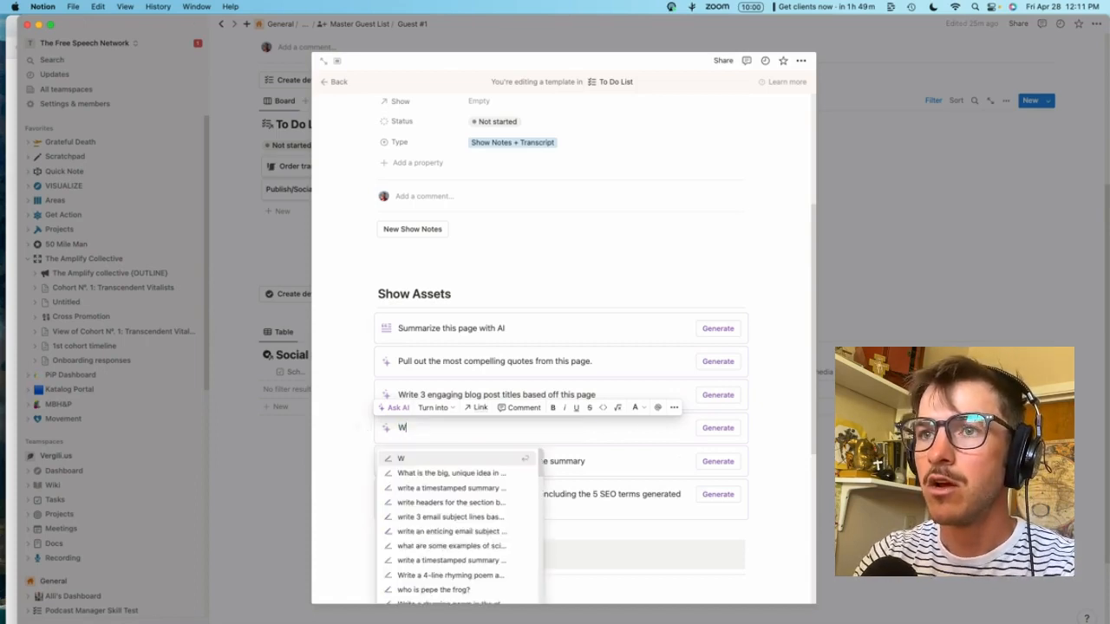
text(rite an instagram caption w)
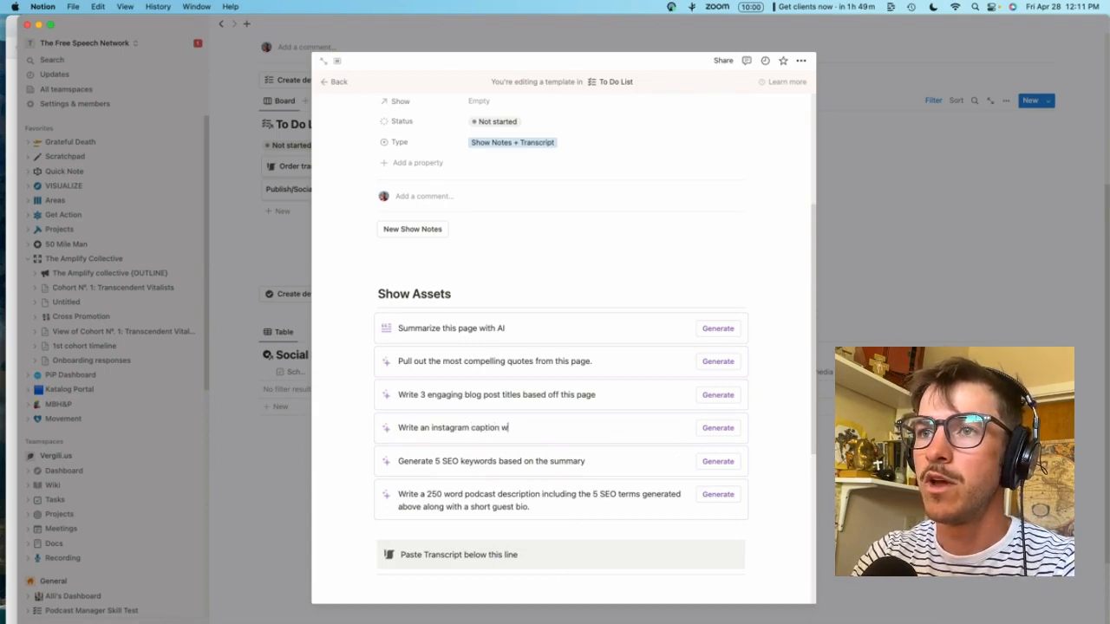
text(ith 10 )
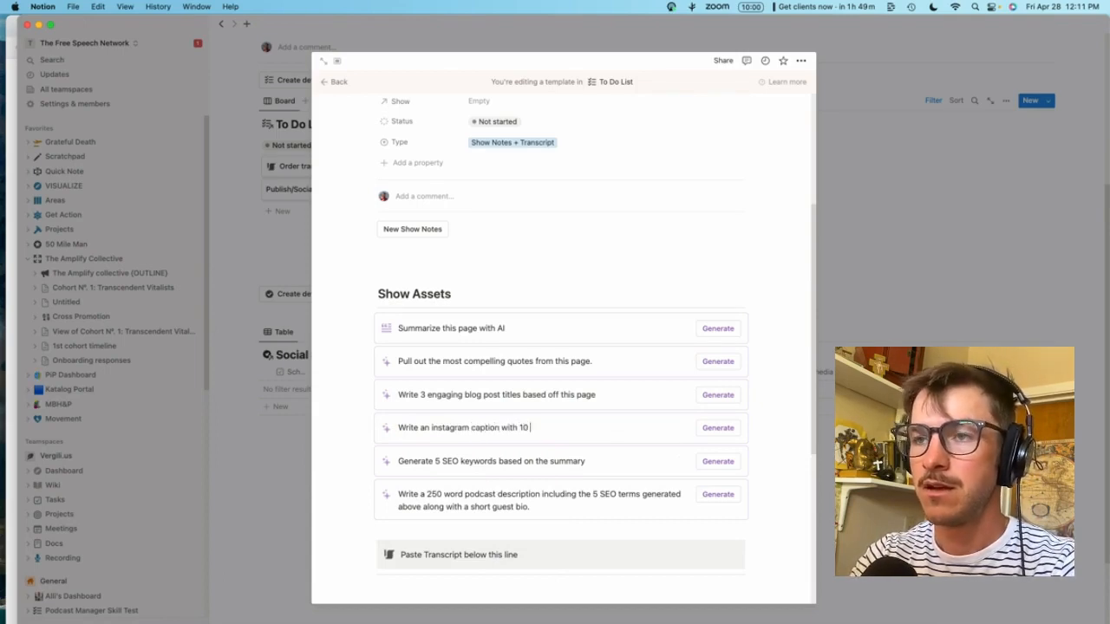
text(hashta)
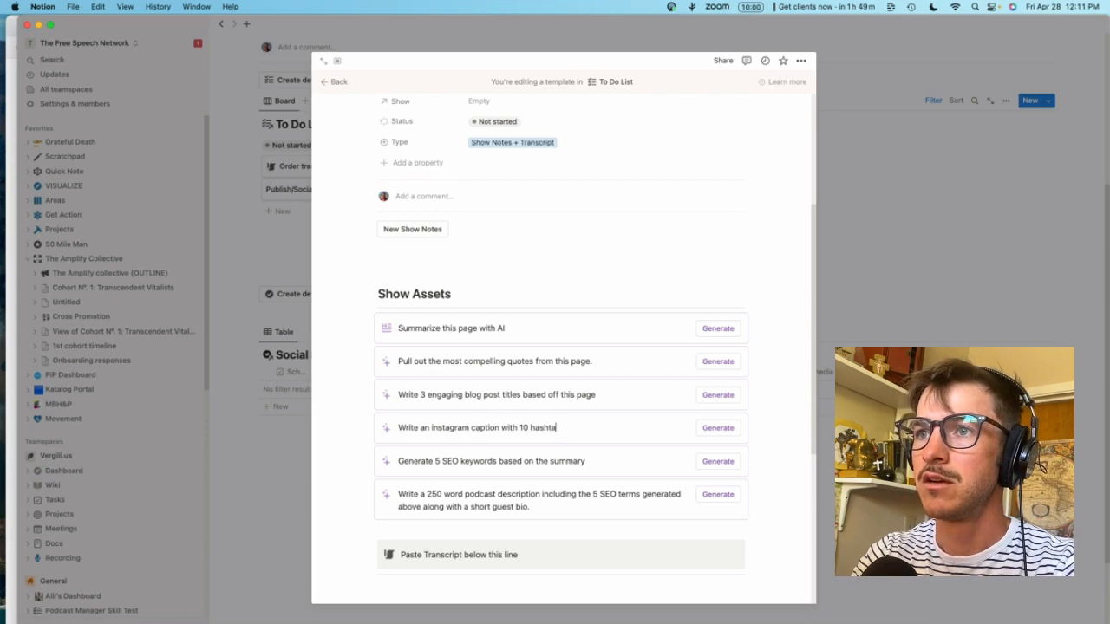
text(gs related to this page)
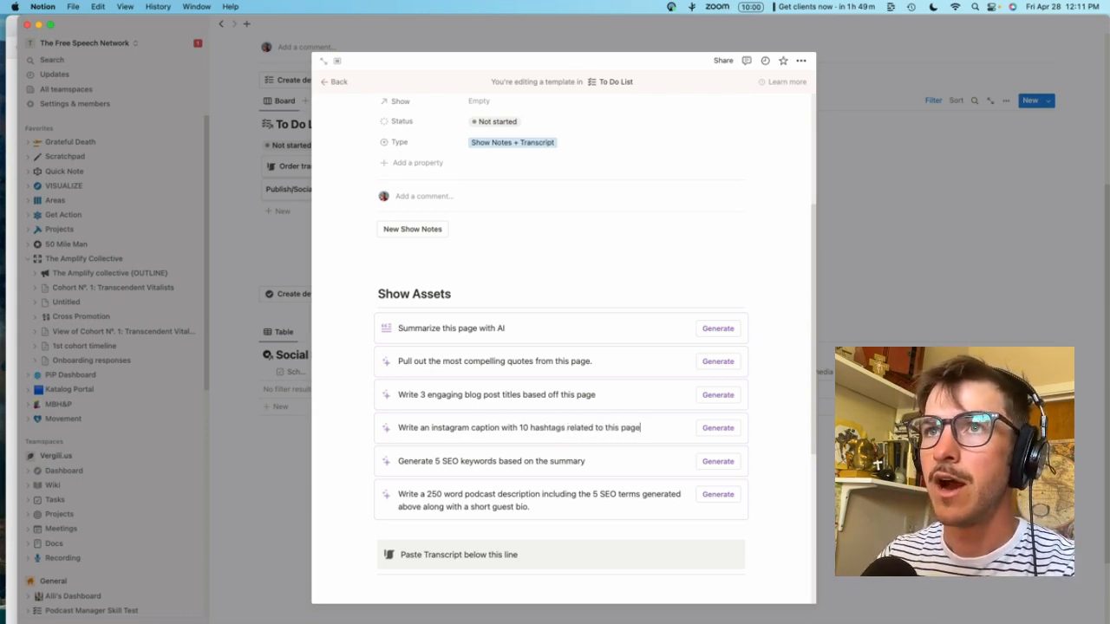
click(338, 82)
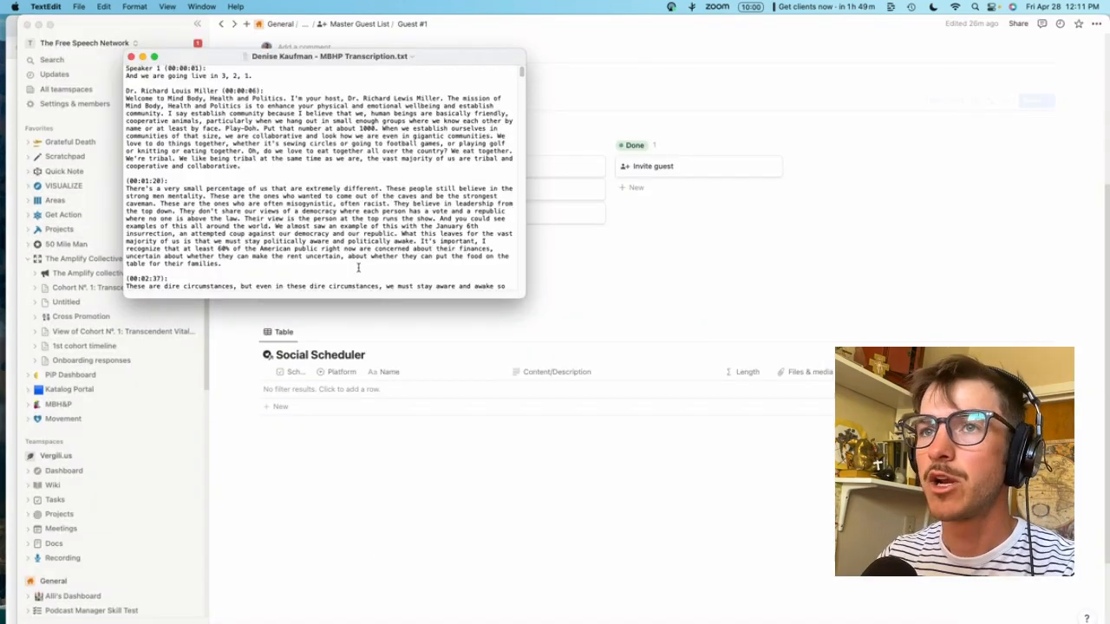
Copy the full transcript text from TextEdit, return to Notion and move the Order transcript/show notes task to In progress
key(super+a)
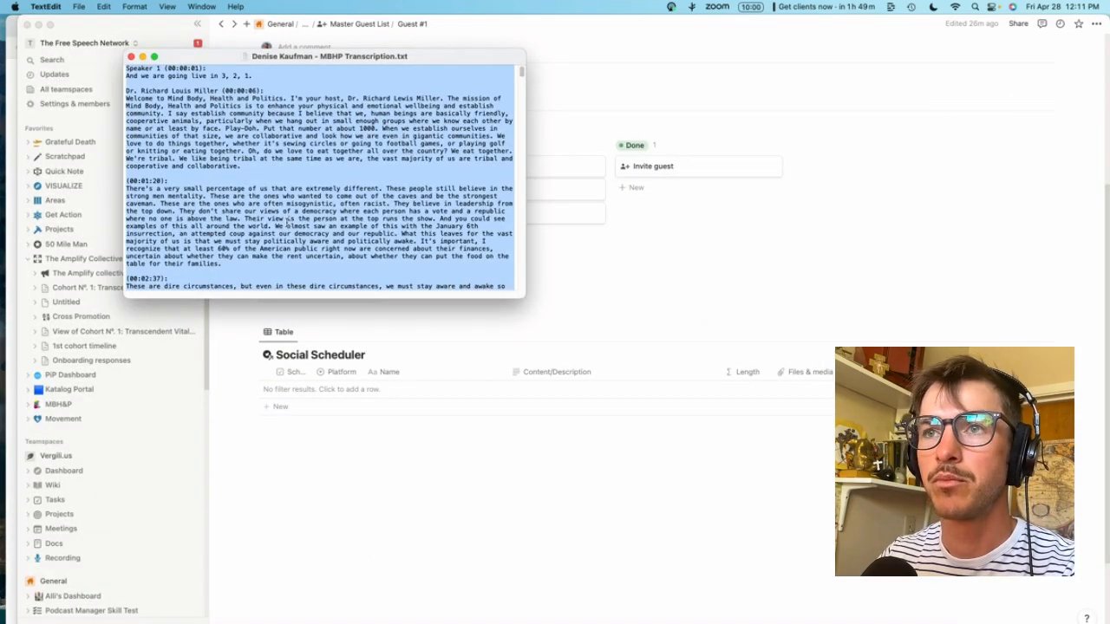
click(624, 293)
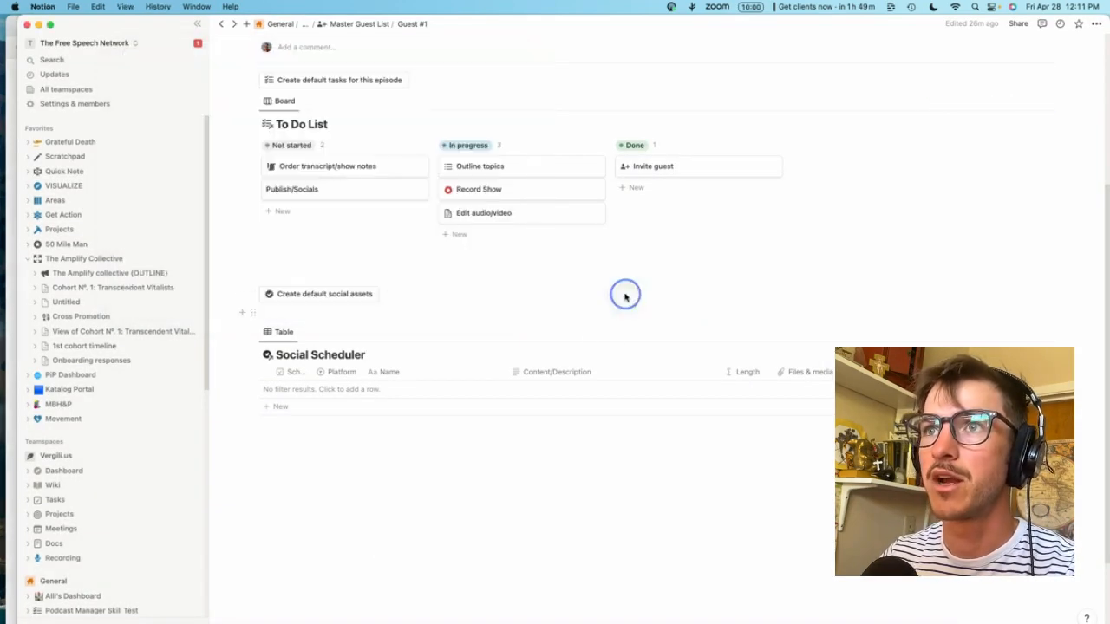
drag(350, 171, 533, 236)
Clear the Order transcript/show notes task's content and reapply the updated Show Notes + Transcript template
click(534, 235)
scroll(564, 443, down, 5)
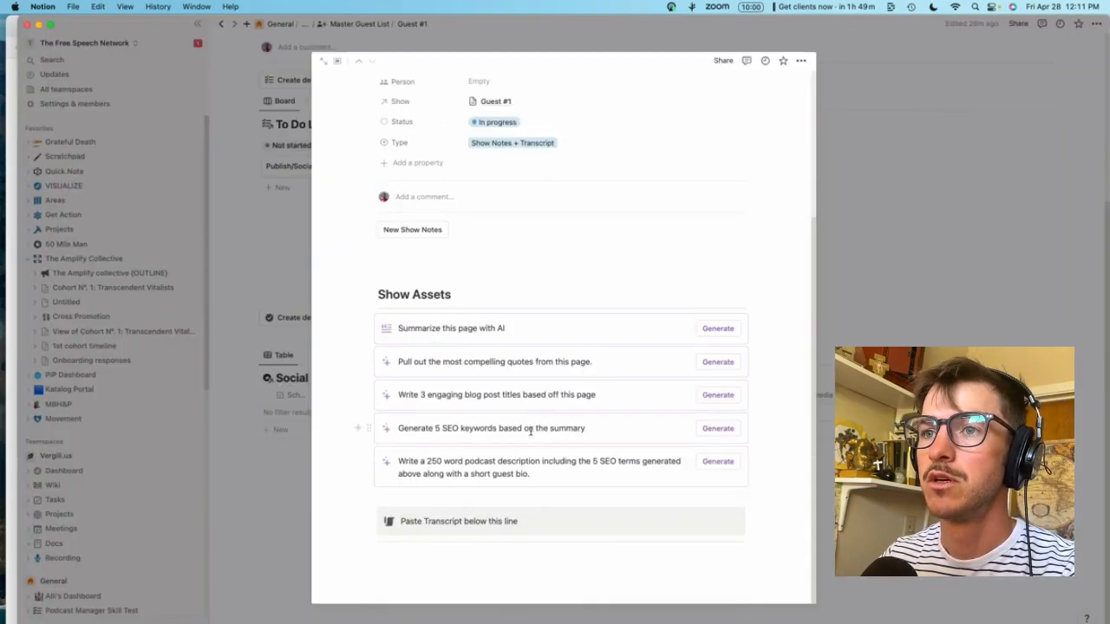
drag(471, 559, 366, 208)
key(BackSpace)
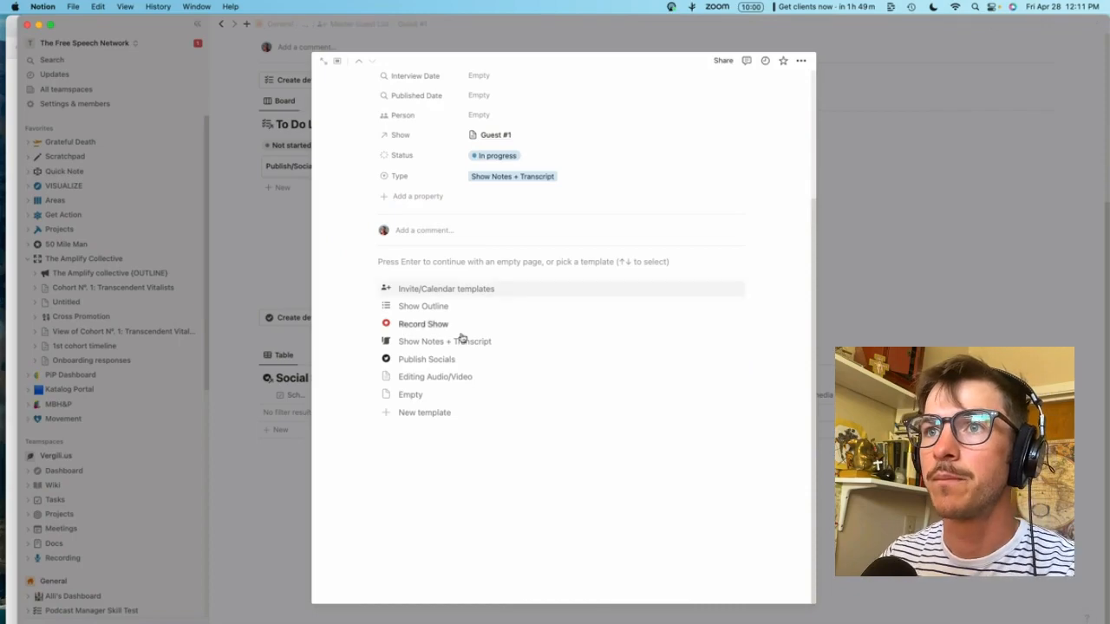
click(429, 344)
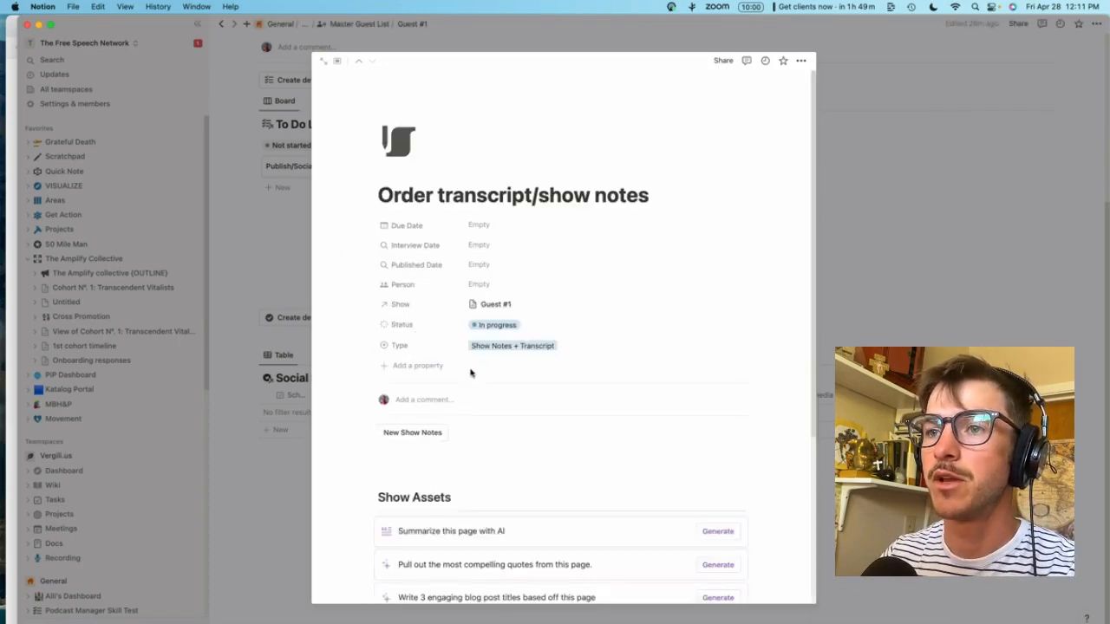
Paste the copied transcript under the "Paste Transcript below this line" callout
scroll(477, 377, down, 3)
click(452, 568)
key(super+v)
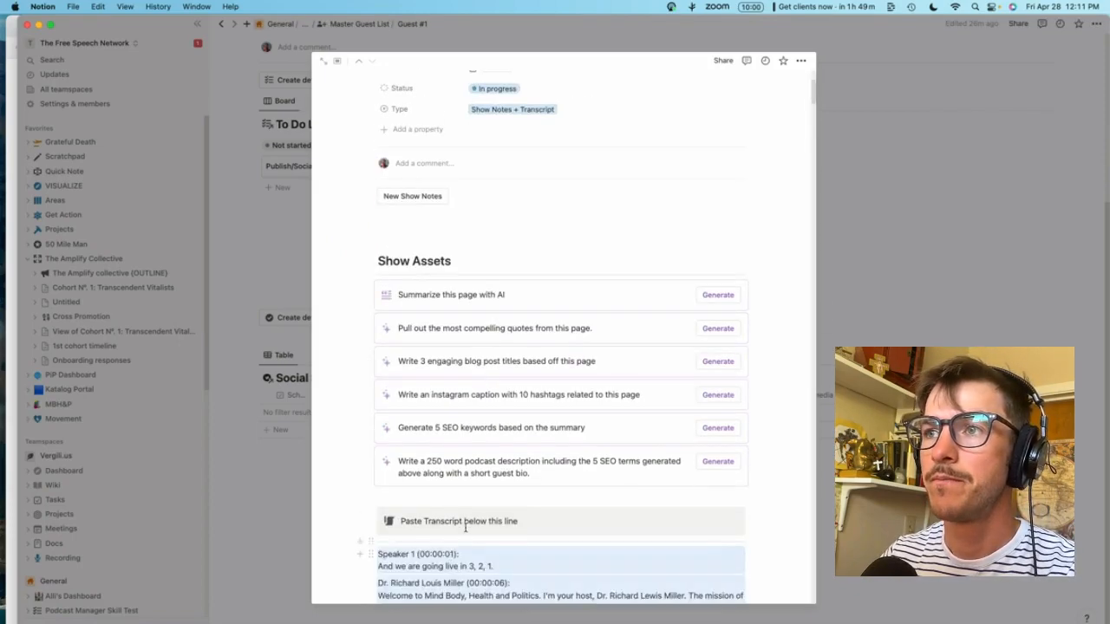
scroll(467, 525, down, 1)
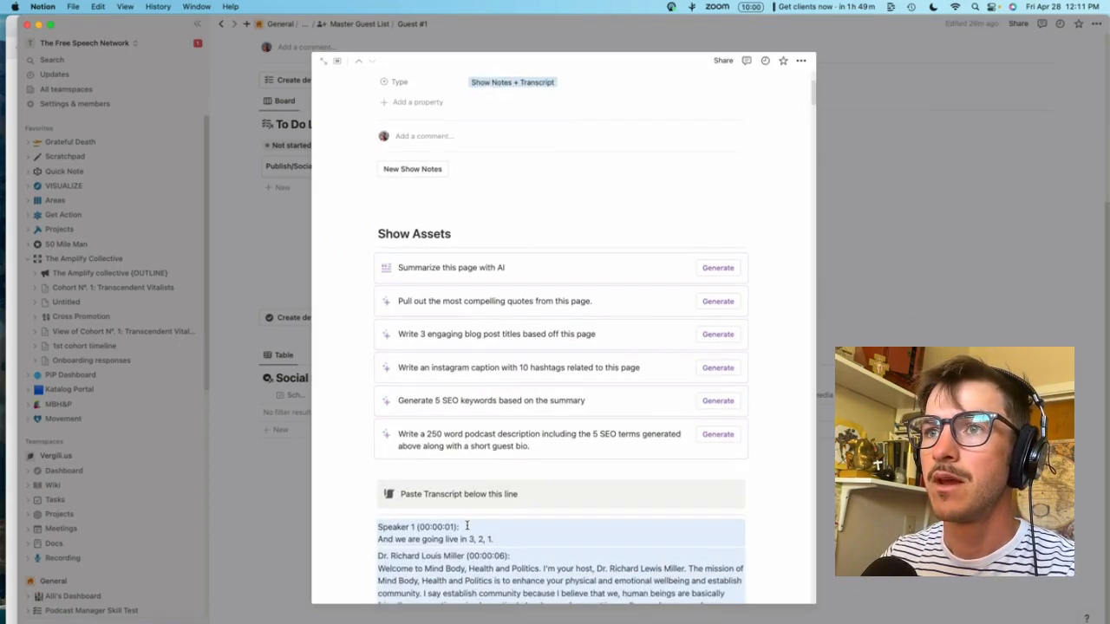
Generate the AI output for the 5 SEO keywords, the page summary and the 250 word podcast description
click(717, 400)
scroll(520, 348, down, 3)
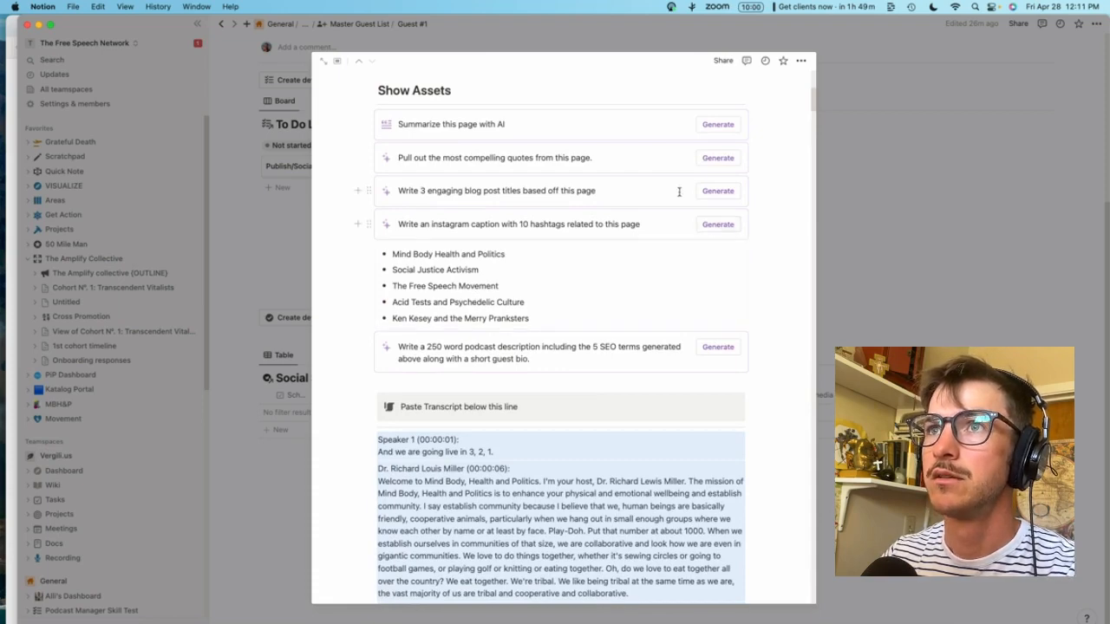
click(718, 125)
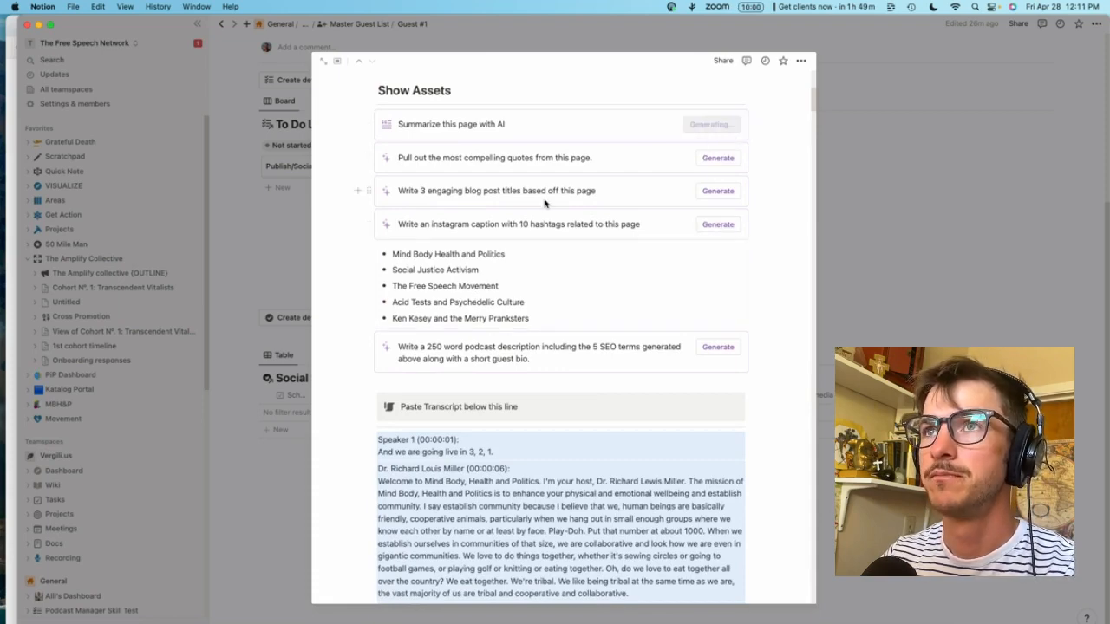
click(707, 384)
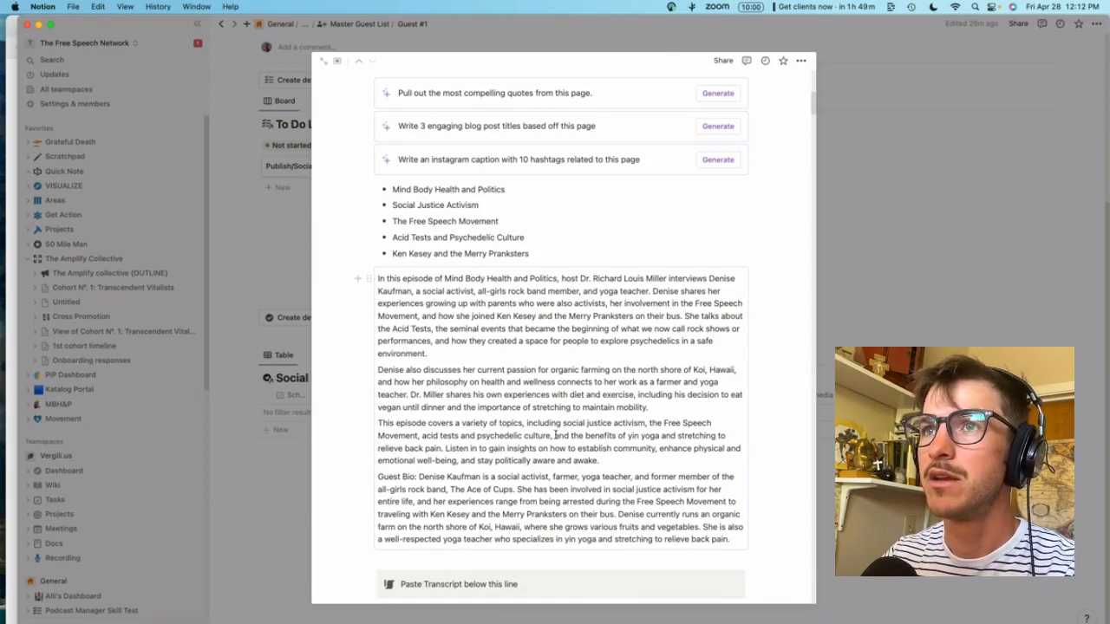
Generate the Instagram caption with 10 hashtags from the transcript page and look over the text
scroll(555, 435, up, 1)
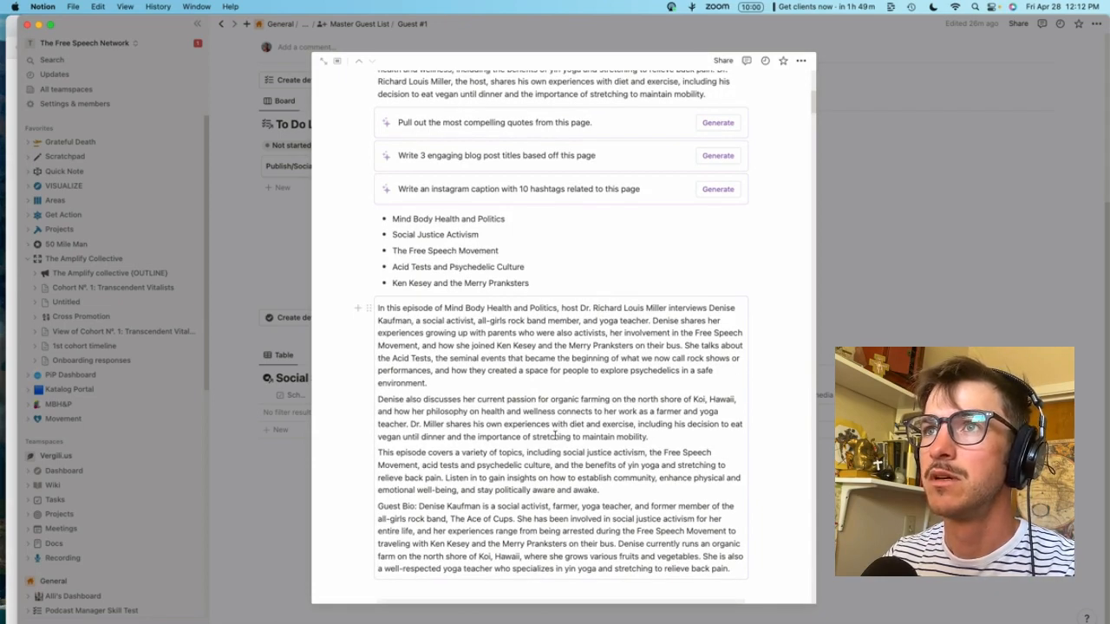
scroll(554, 436, up, 1)
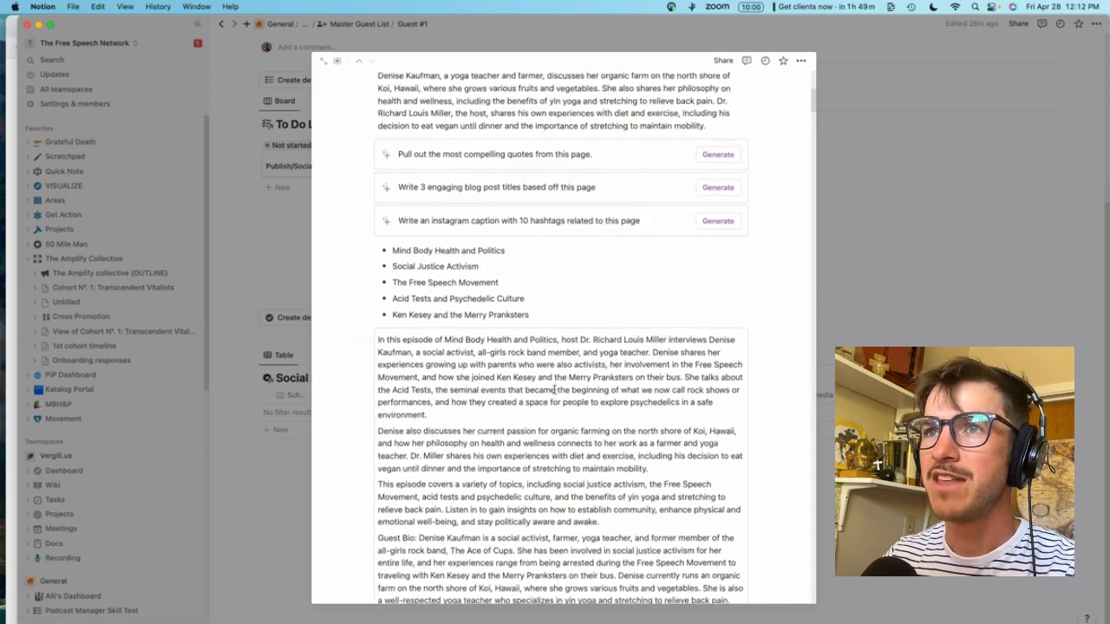
click(717, 222)
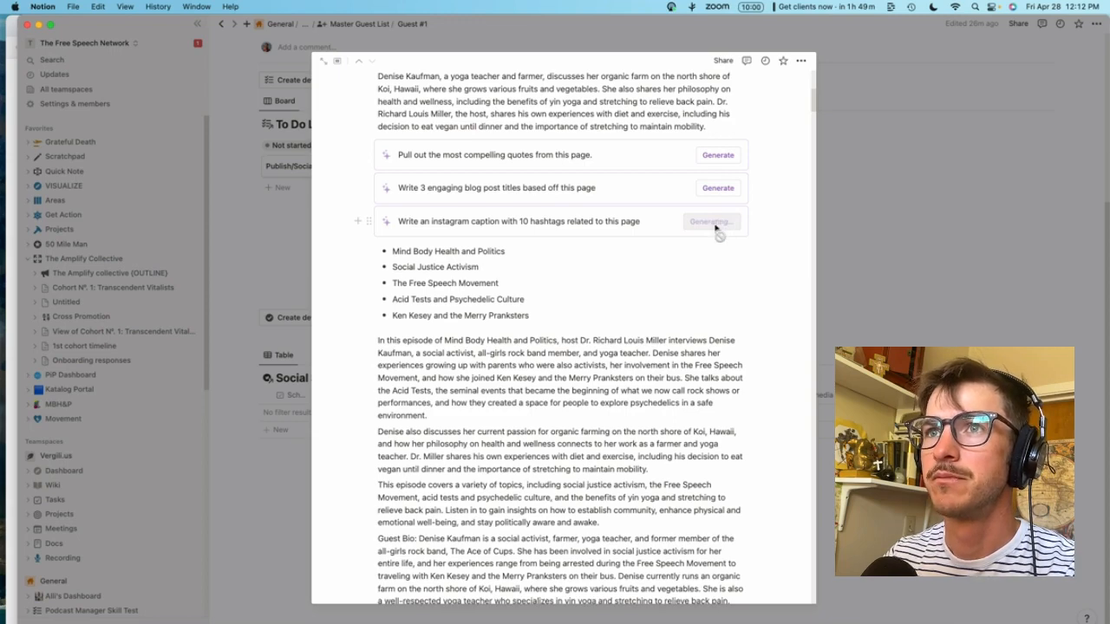
drag(601, 278, 630, 320)
double_click(496, 230)
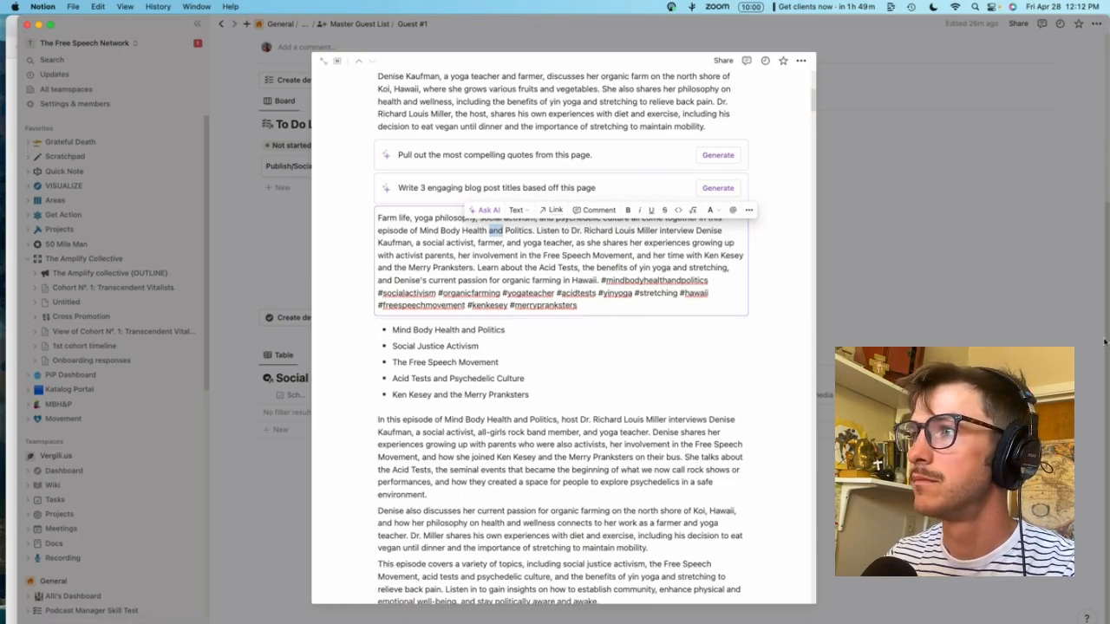
Apply the Publish Socials template to the Publish/Socials task and look over its Social Scheduler section
click(289, 166)
click(427, 451)
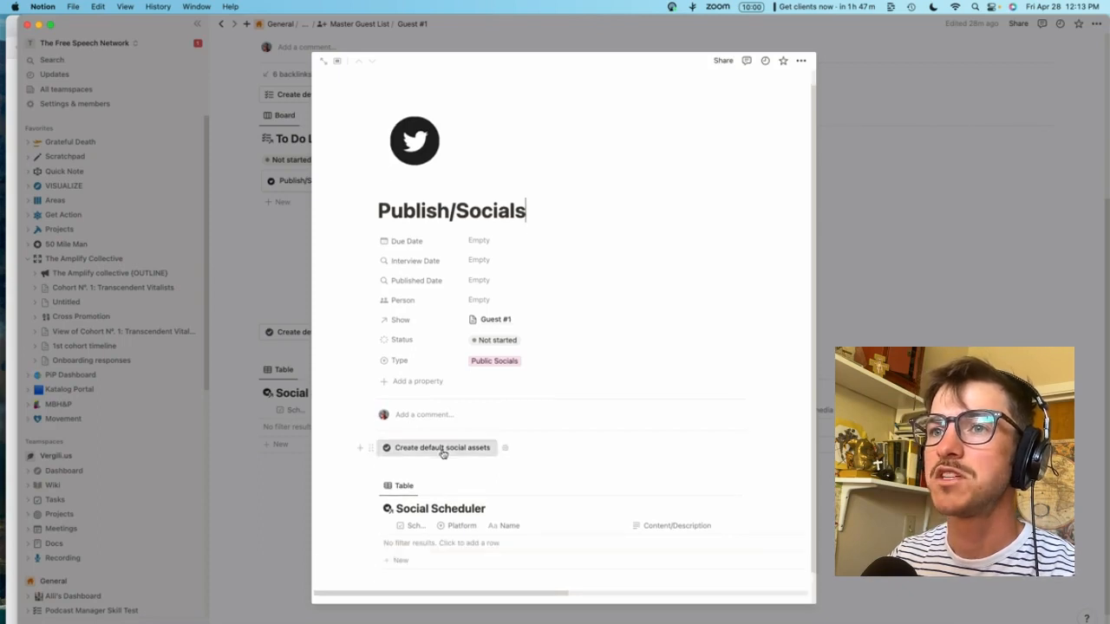
scroll(438, 438, down, 1)
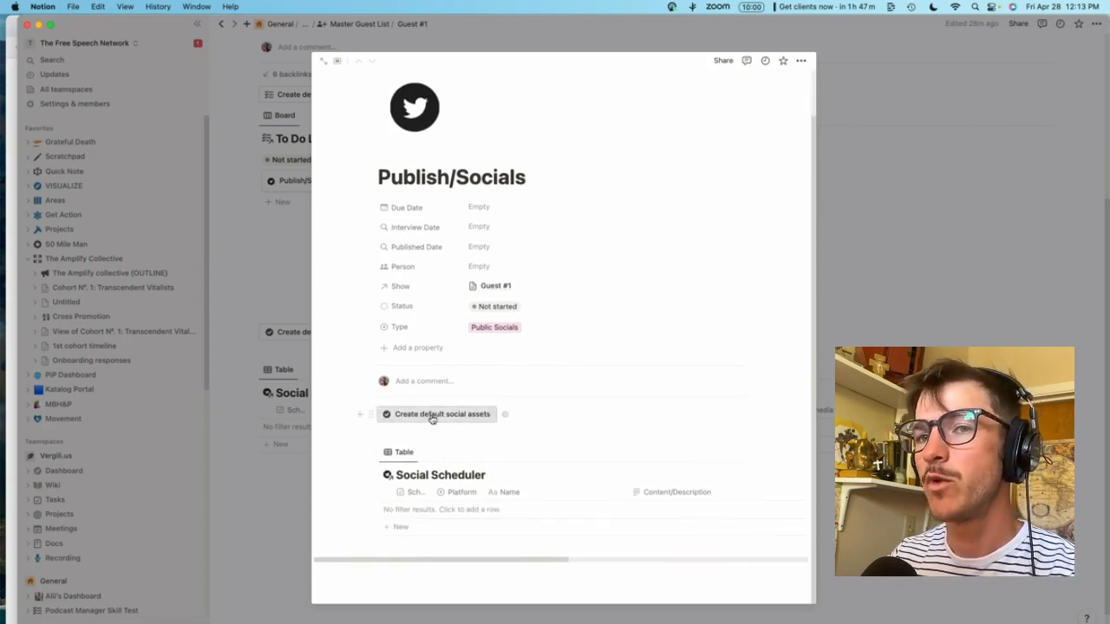
Create the default social assets in the Publish/Socials task's Social Scheduler
click(431, 415)
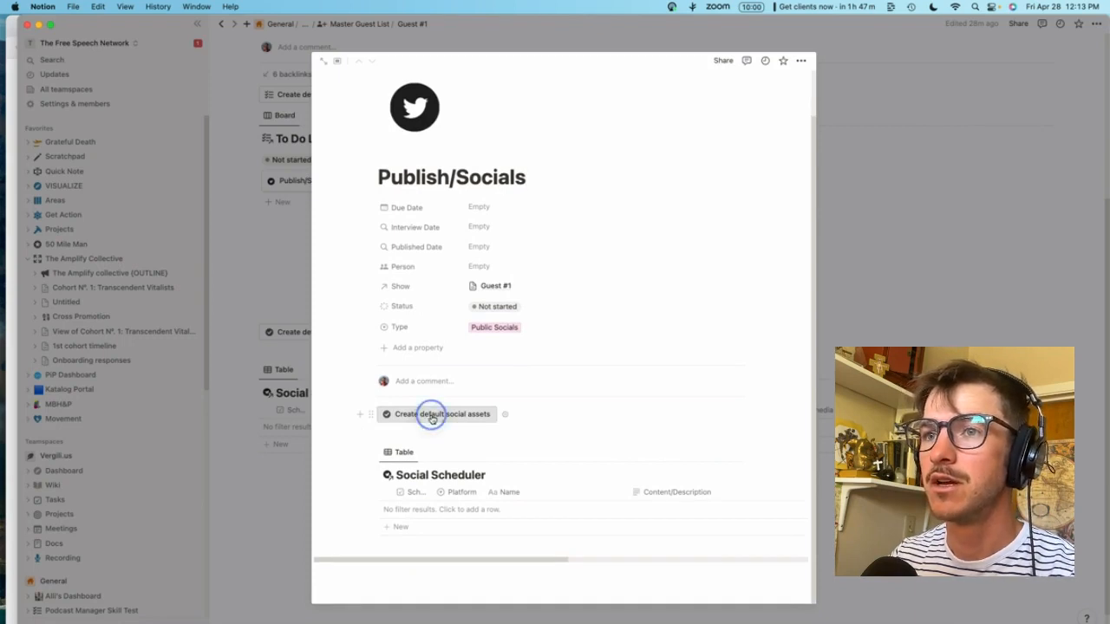
scroll(433, 418, down, 1)
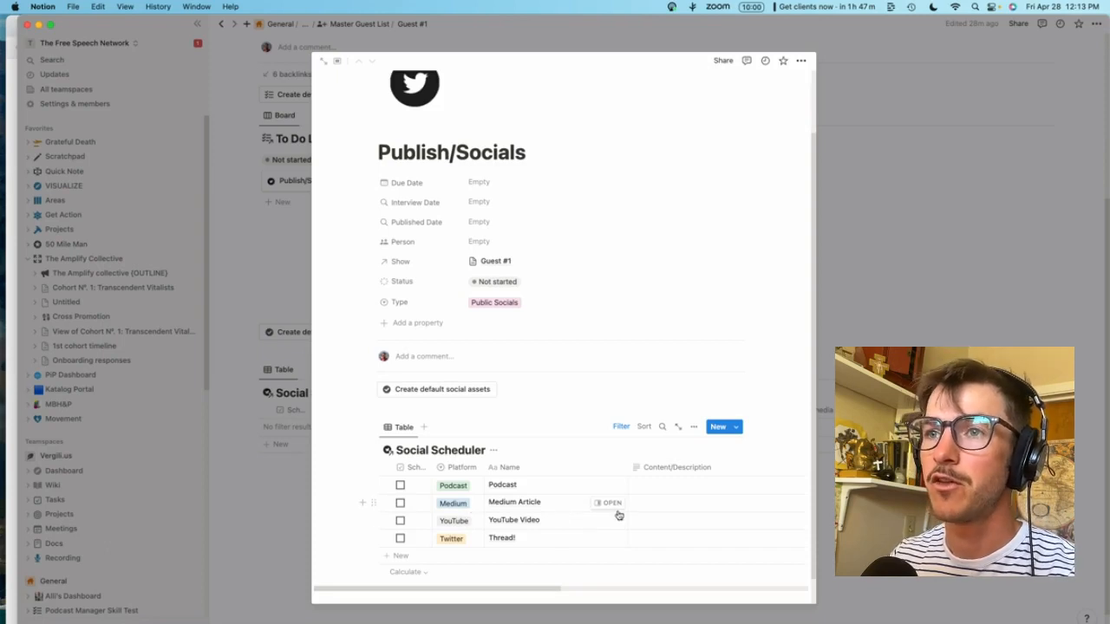
Open the Social Scheduler's Medium Article template for editing, look over its writing sections and checklist, and return to the task
click(736, 427)
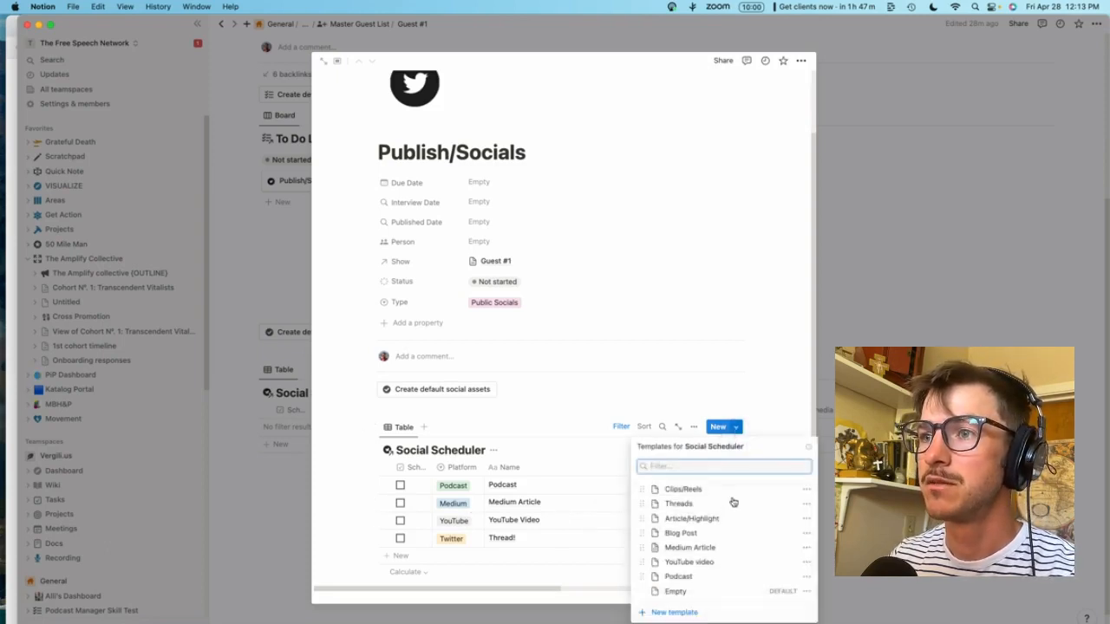
click(808, 550)
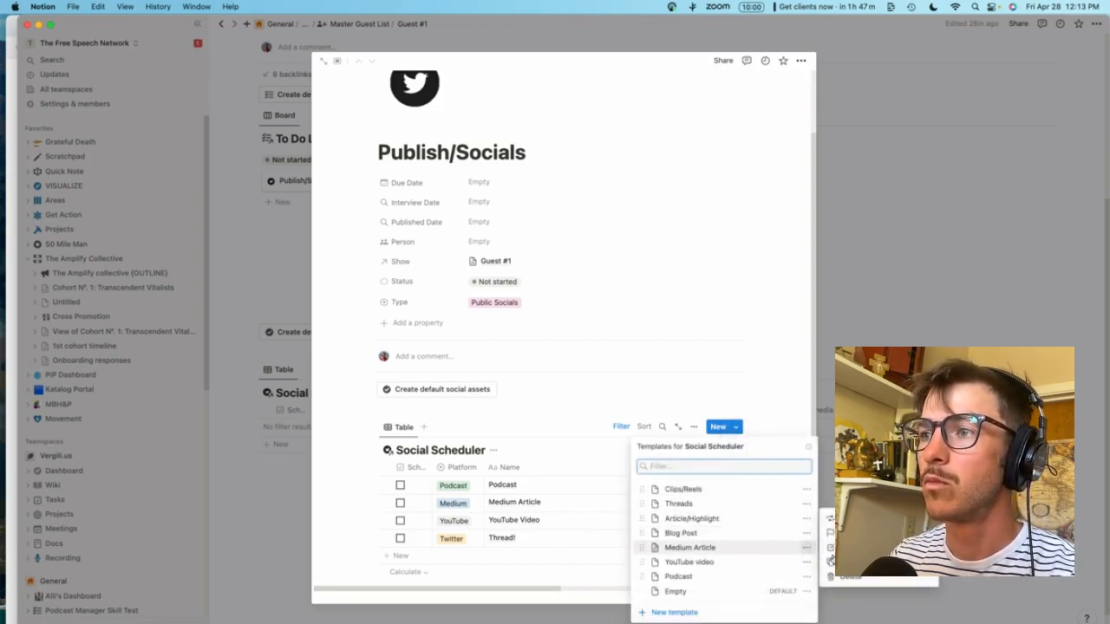
click(845, 547)
scroll(556, 446, down, 5)
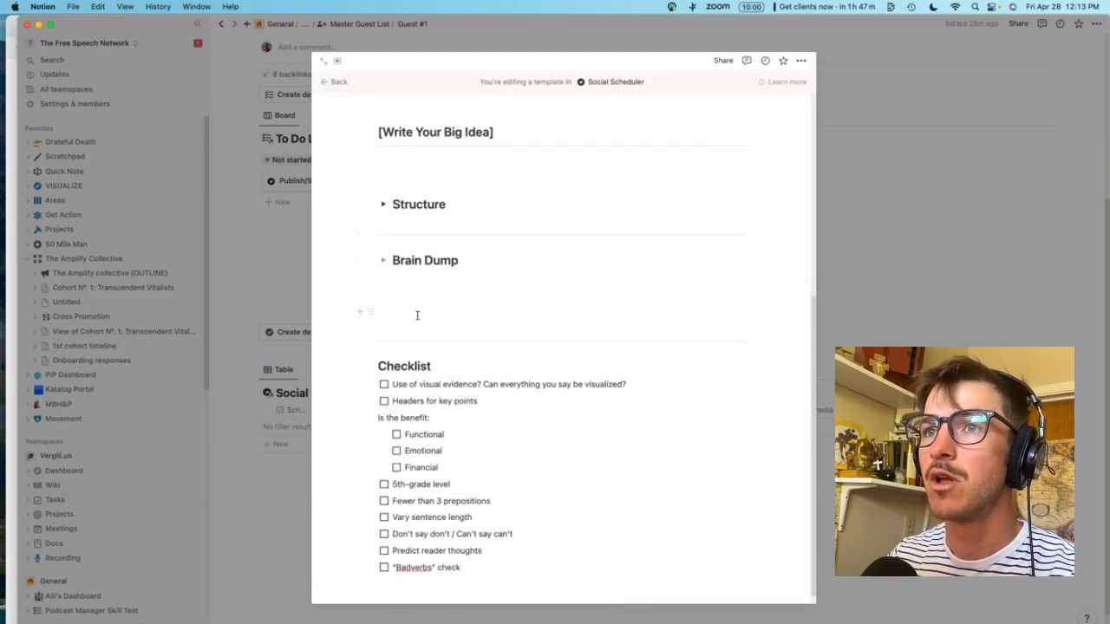
scroll(417, 316, up, 2)
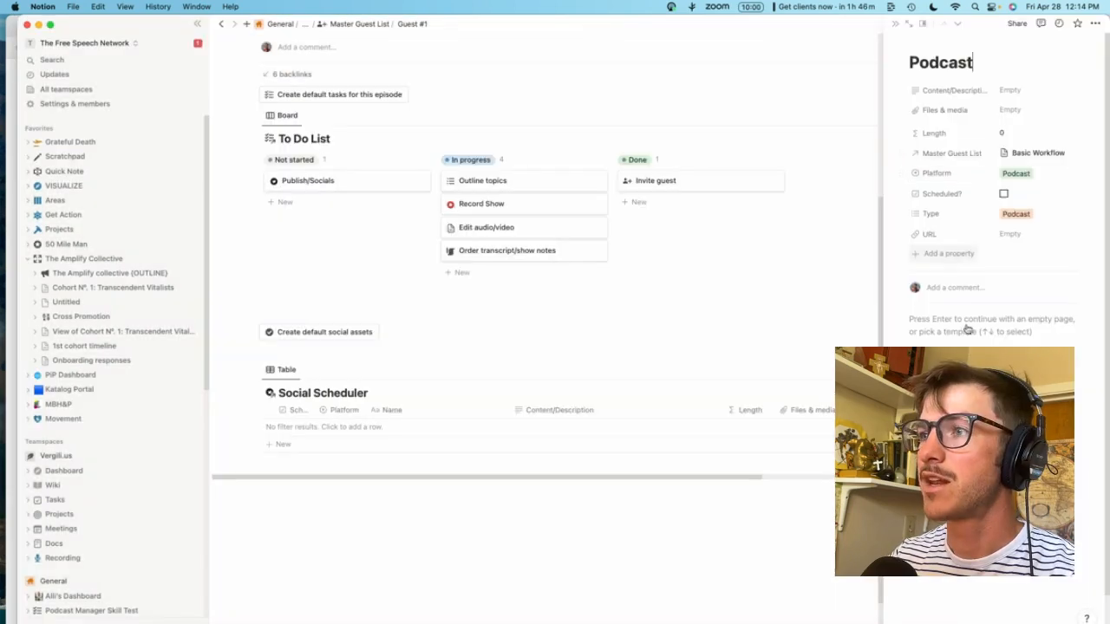
click(335, 82)
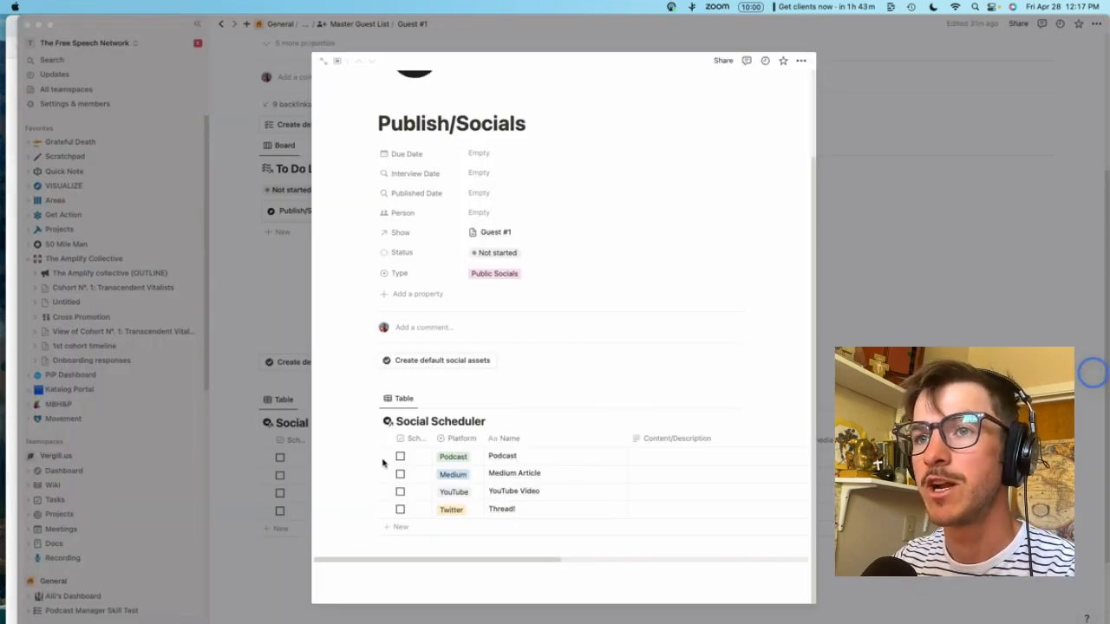
Mark the Podcast, Medium Article and YouTube Video assets as scheduled and close the Publish/Socials task
click(401, 458)
click(400, 474)
click(400, 491)
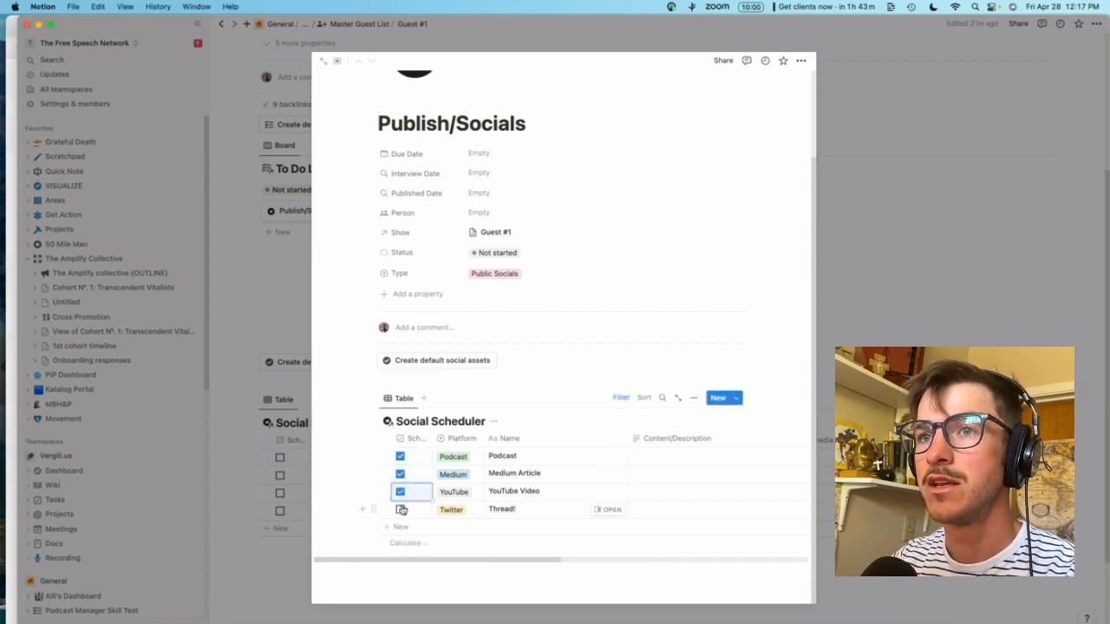
key(Escape)
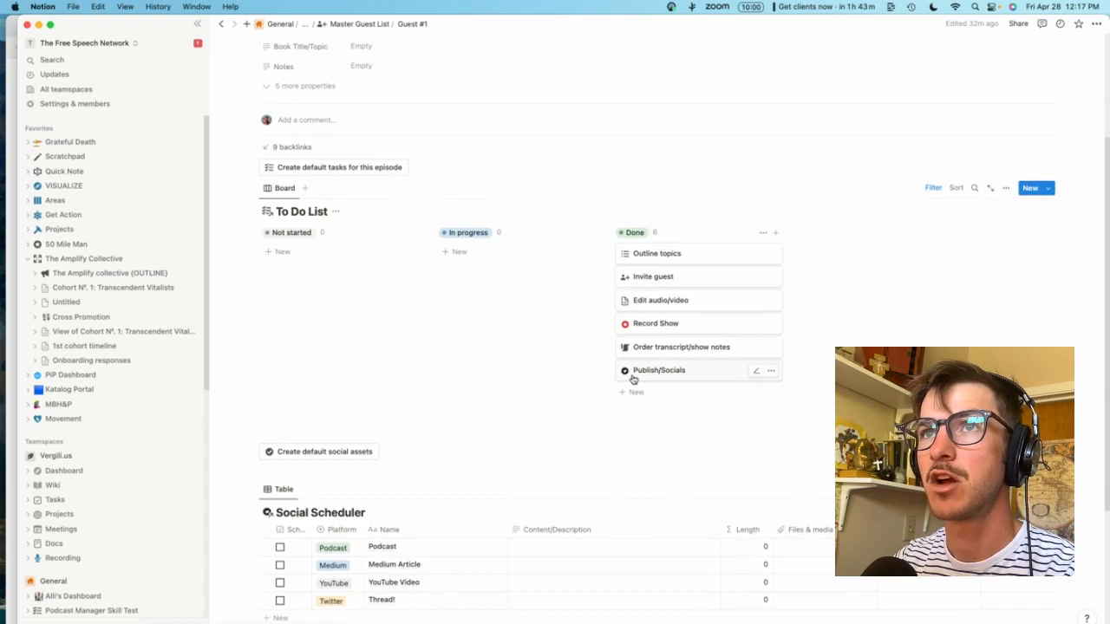
Return to the Master Guest List and move Guest #1 from the Idea stage to Published
click(349, 26)
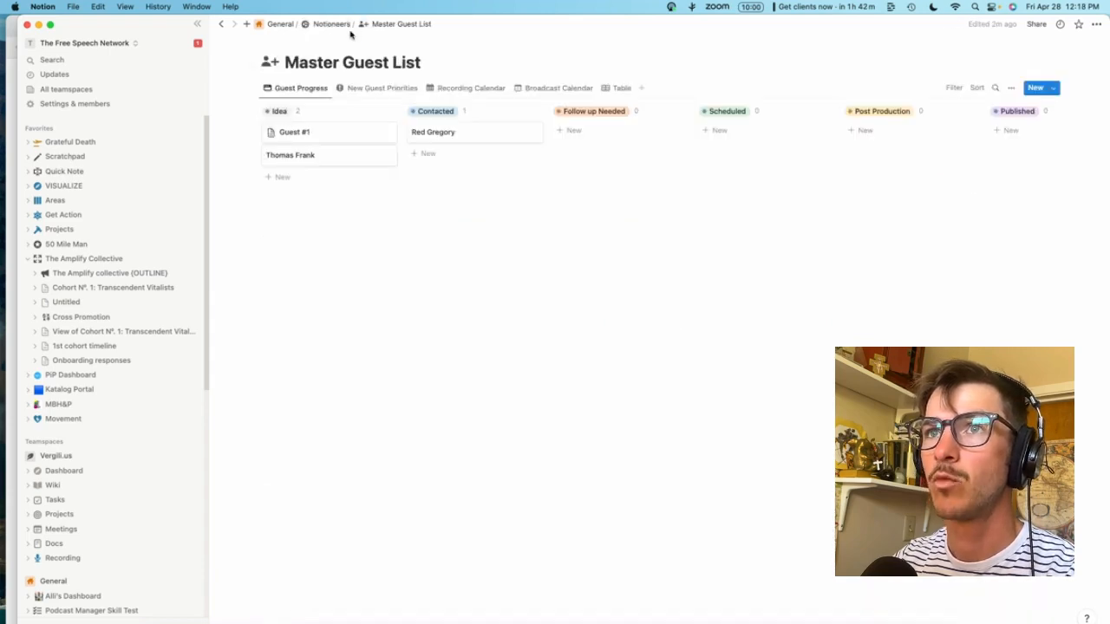
drag(319, 134, 1037, 141)
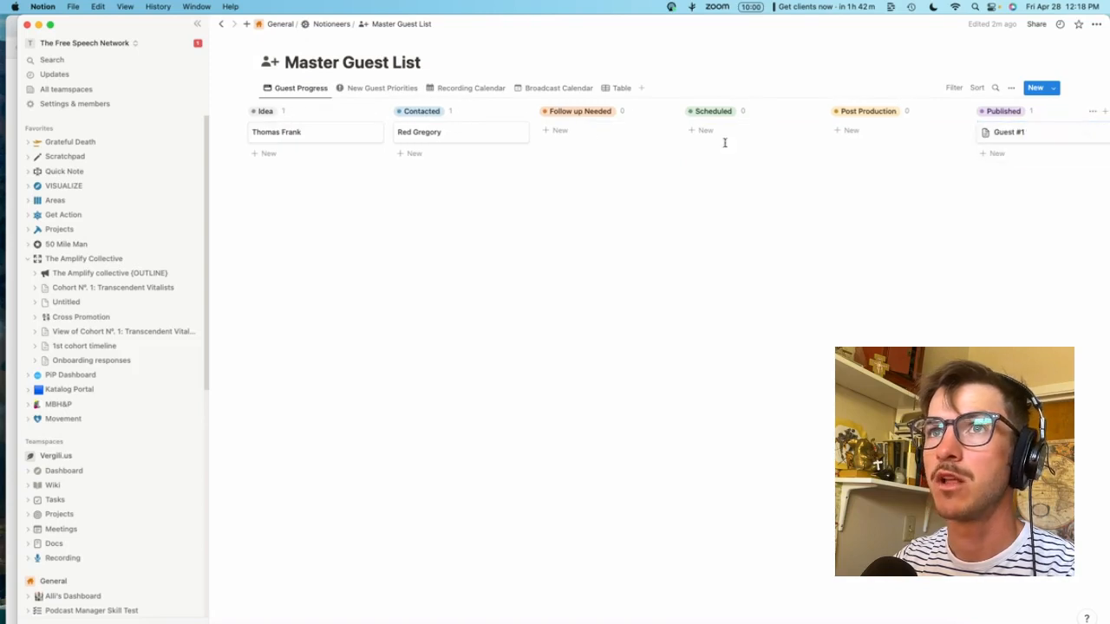
Check Guest #1's details and examine where the episode sits in the Master Guest List's Broadcast Calendar
click(993, 138)
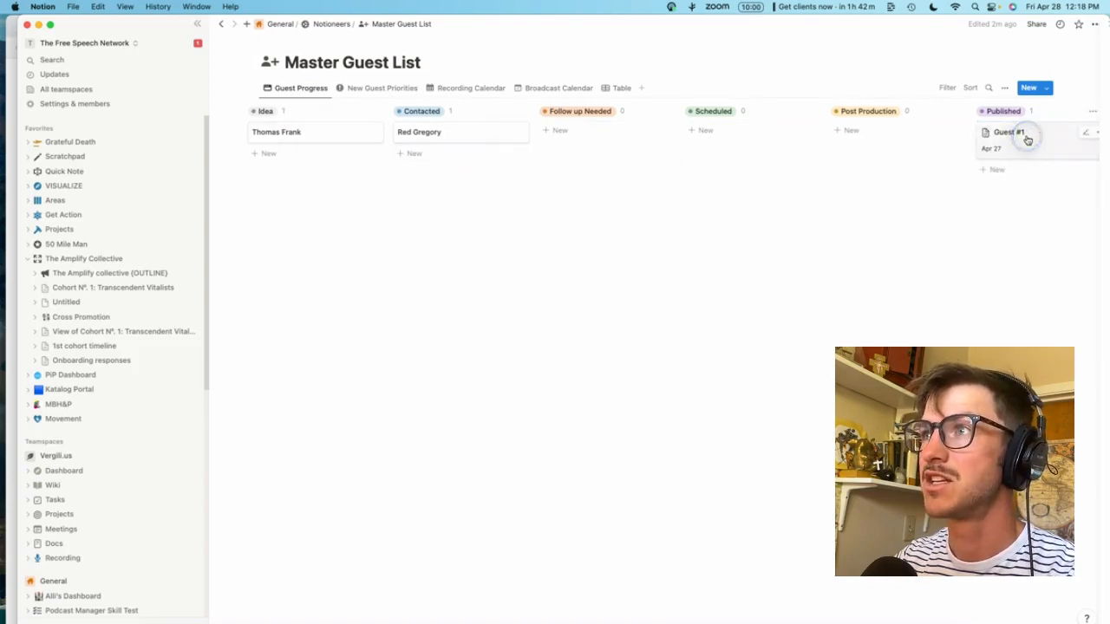
click(755, 224)
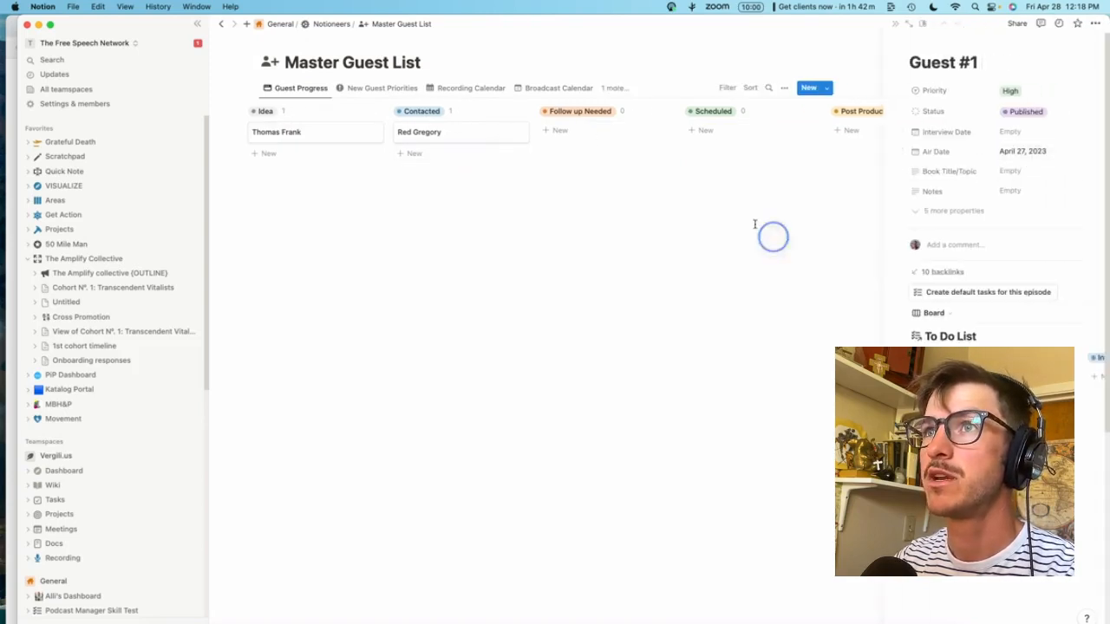
click(543, 90)
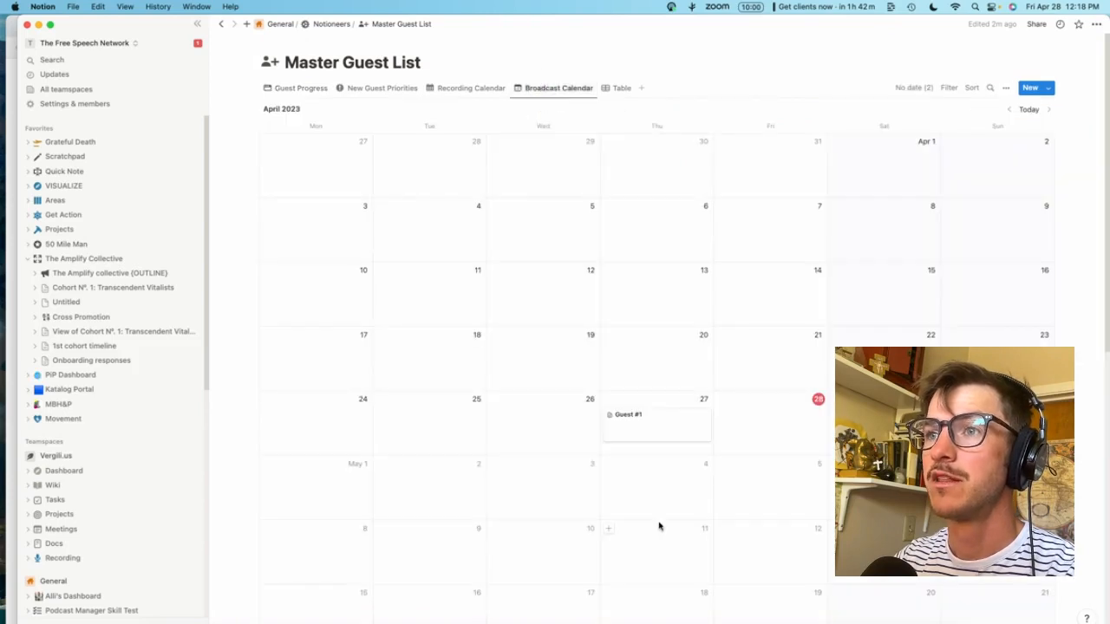